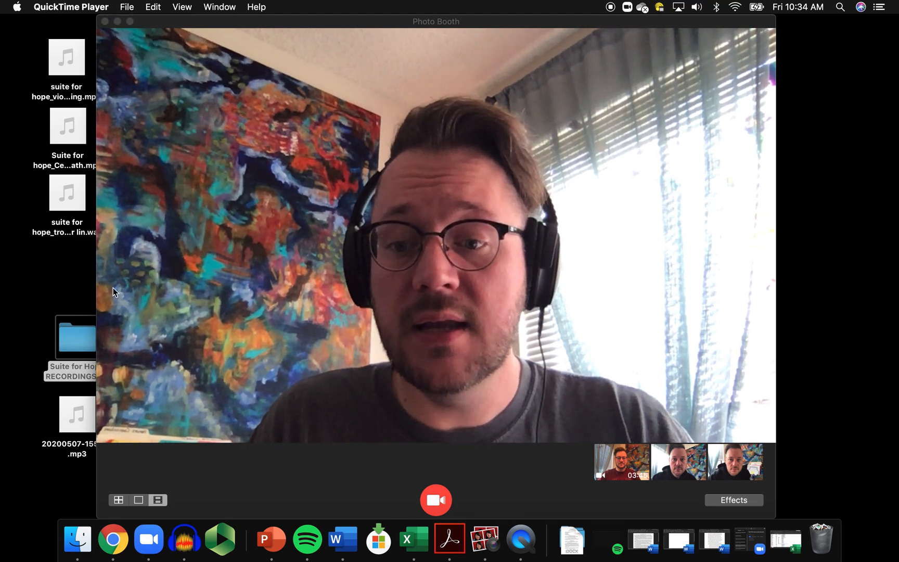
- Launch GarageBand from the Applications folder and create an empty project
{"action": "left_click", "coordinate": [78, 542]}
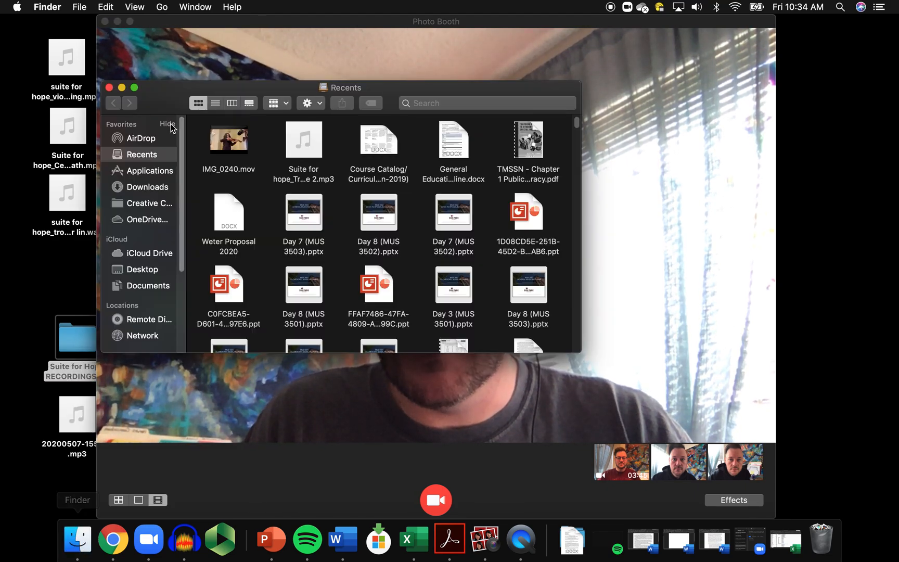
{"action": "left_click", "coordinate": [144, 173]}
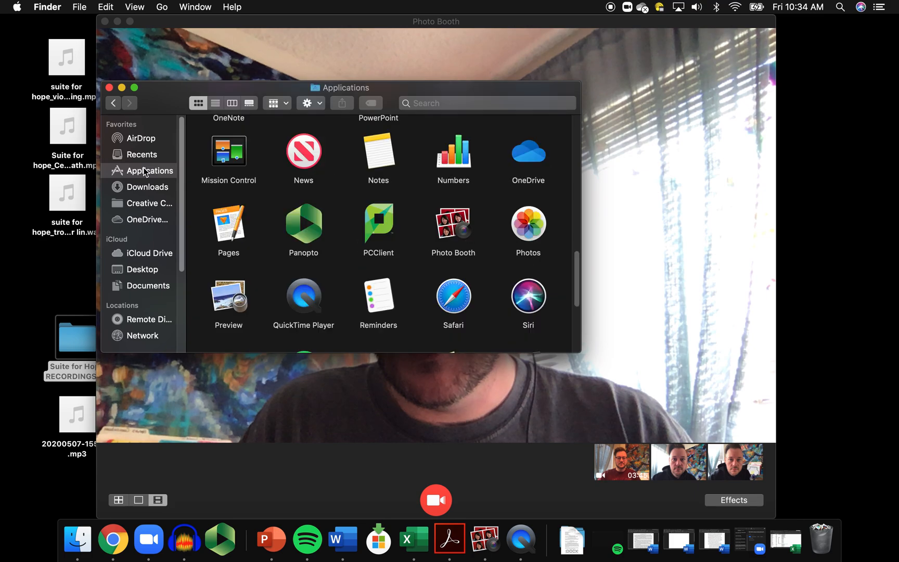
{"action": "scroll", "coordinate": [375, 226], "scroll_direction": "up", "scroll_amount": 4}
{"action": "scroll", "coordinate": [376, 226], "scroll_direction": "up", "scroll_amount": 5}
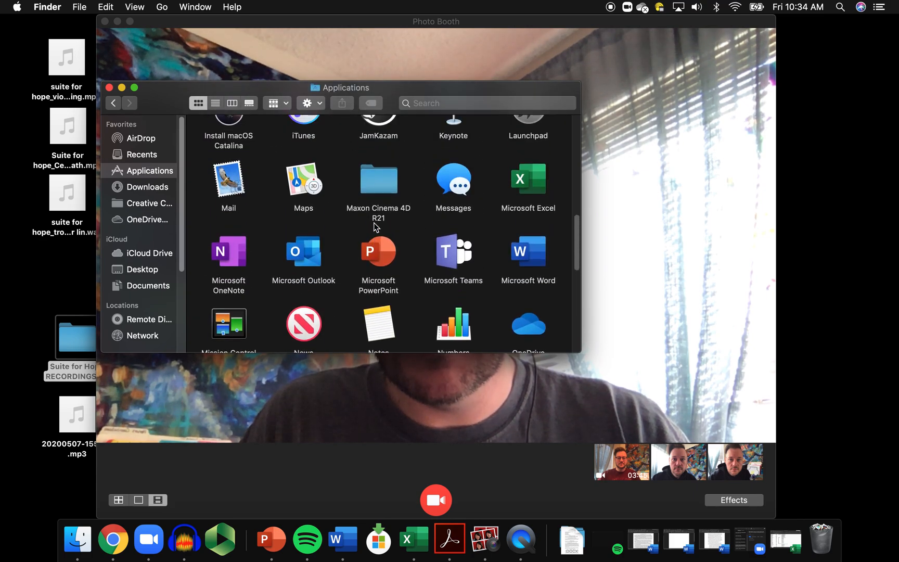
{"action": "scroll", "coordinate": [375, 226], "scroll_direction": "up", "scroll_amount": 3}
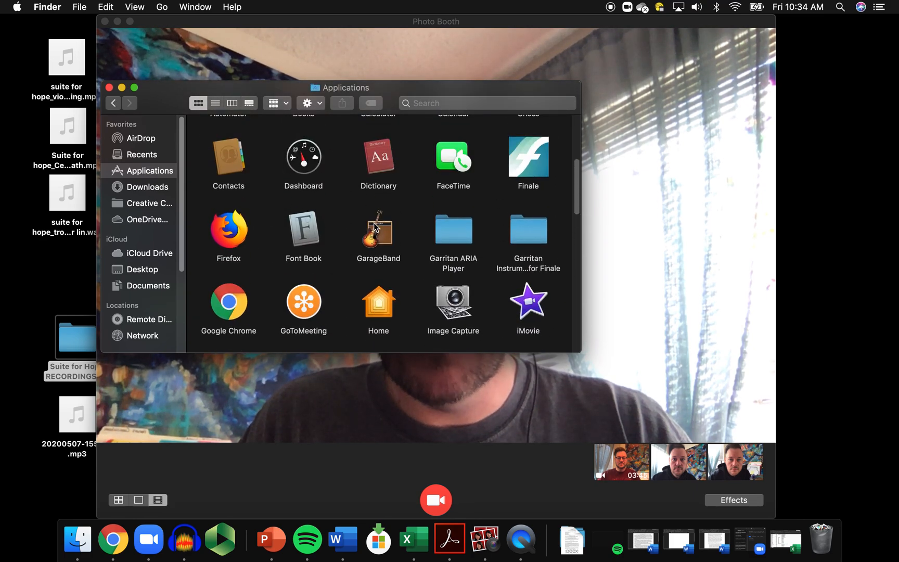
{"action": "double_click", "coordinate": [385, 241]}
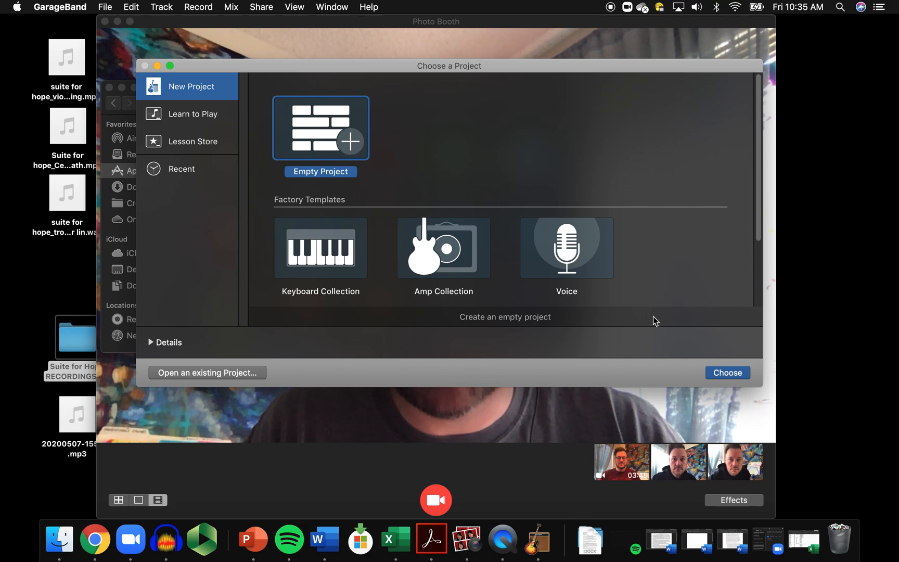
{"action": "left_click", "coordinate": [728, 372]}
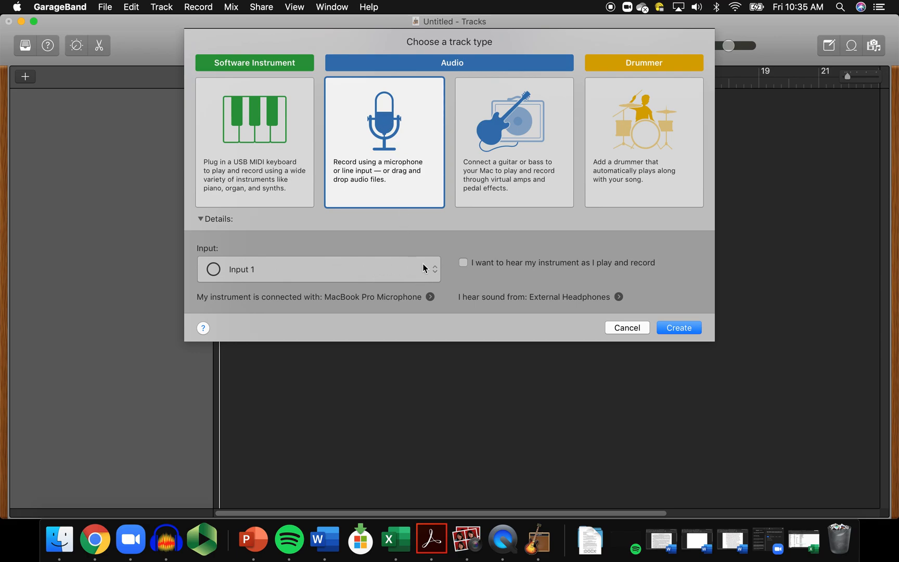
- Choose the microphone audio track type for the new track, with Input 1 as its input
{"action": "left_click", "coordinate": [414, 142]}
{"action": "left_click", "coordinate": [272, 140]}
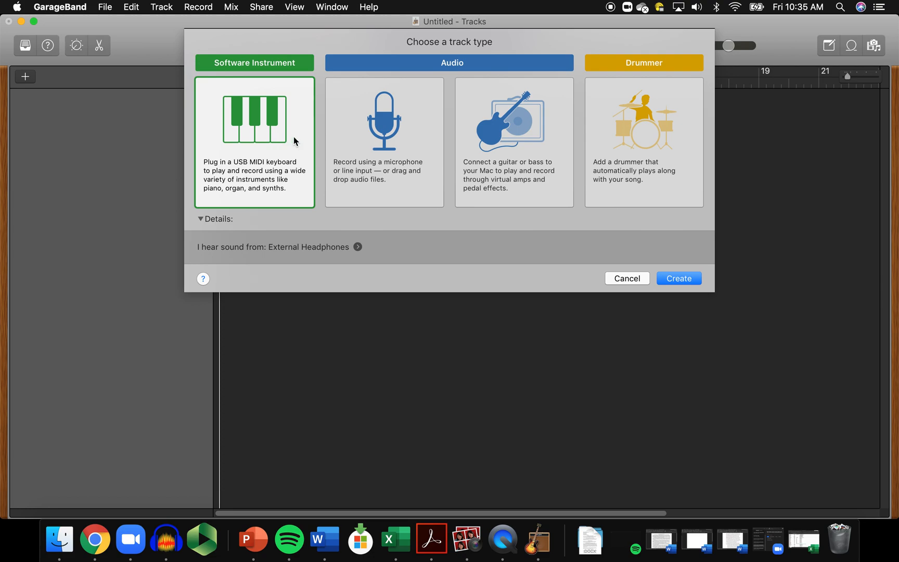
{"action": "left_click", "coordinate": [495, 135]}
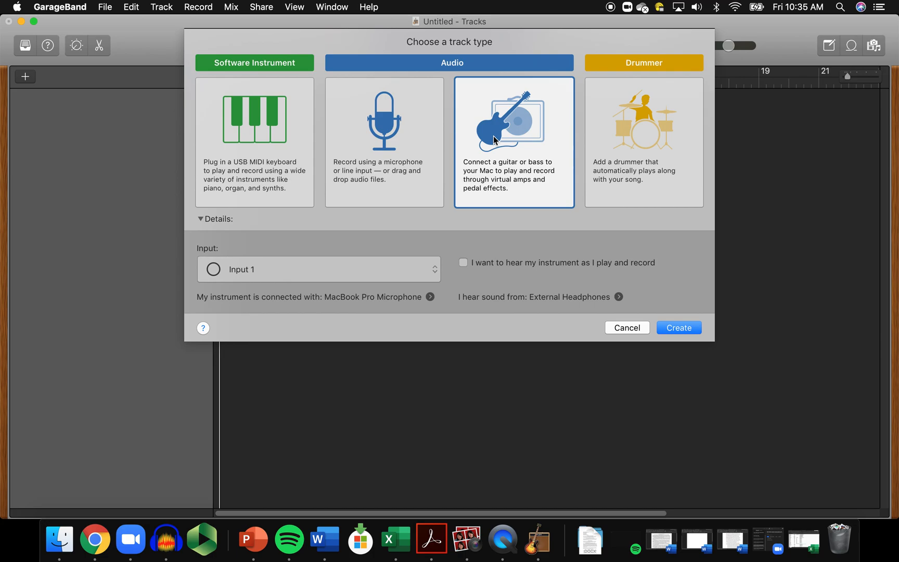
{"action": "left_click", "coordinate": [618, 148]}
{"action": "left_click", "coordinate": [400, 130]}
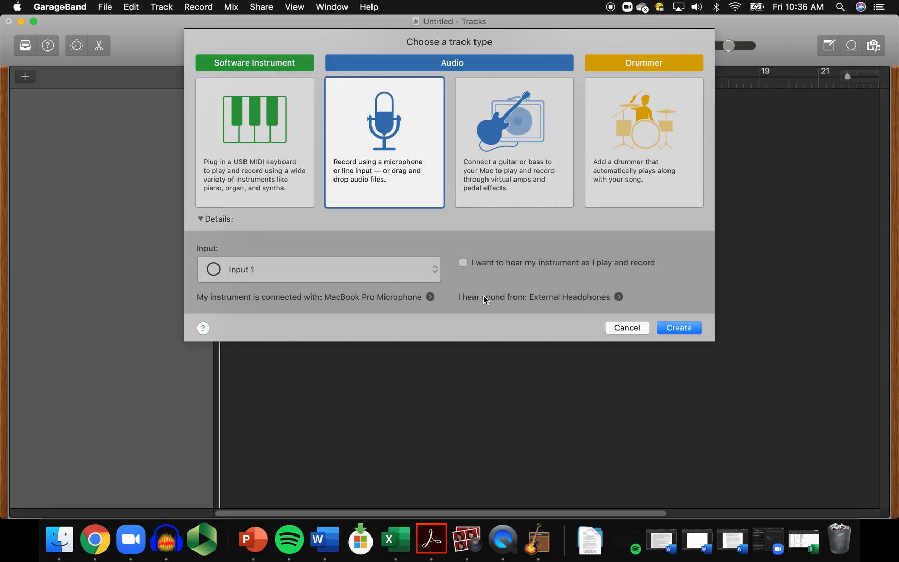
{"action": "left_click", "coordinate": [431, 275]}
{"action": "left_click", "coordinate": [329, 276]}
{"action": "left_click", "coordinate": [323, 280]}
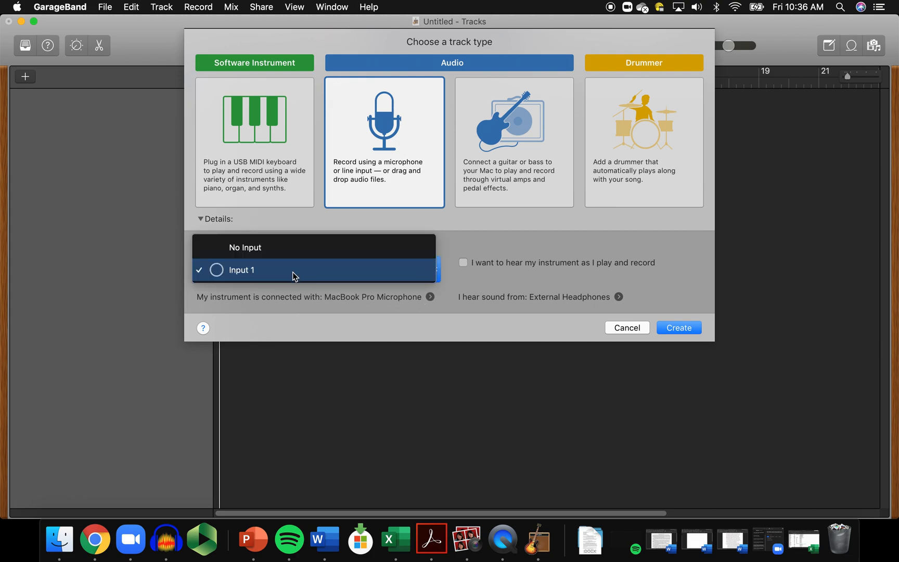
{"action": "left_click", "coordinate": [405, 275]}
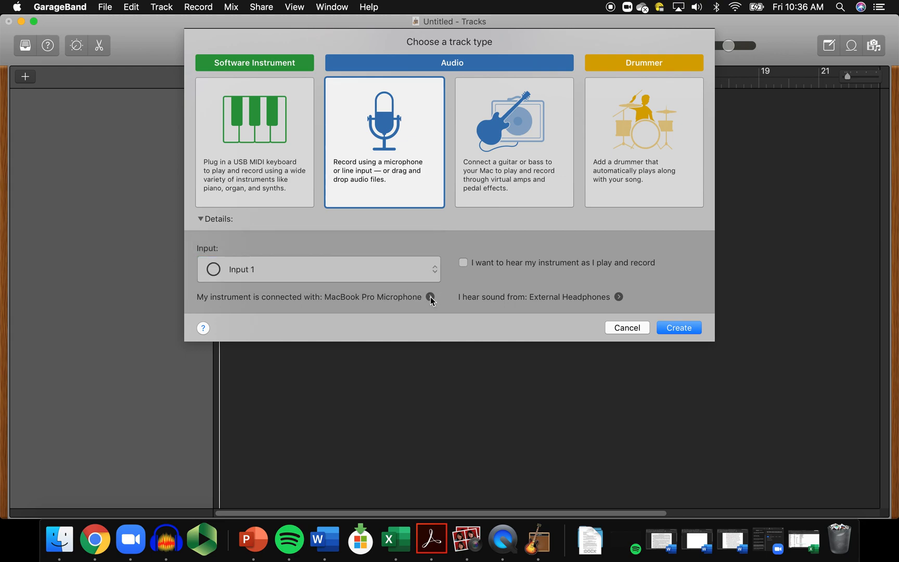
- Select External Headphones as output device and MacBook Pro Microphone as input device, and create the audio track
{"action": "left_click", "coordinate": [430, 298]}
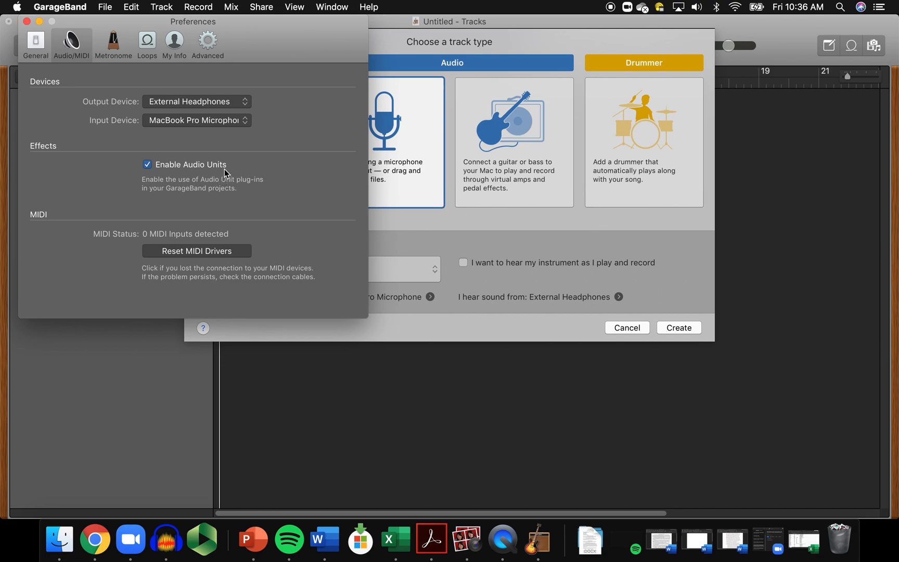
{"action": "left_click", "coordinate": [245, 101]}
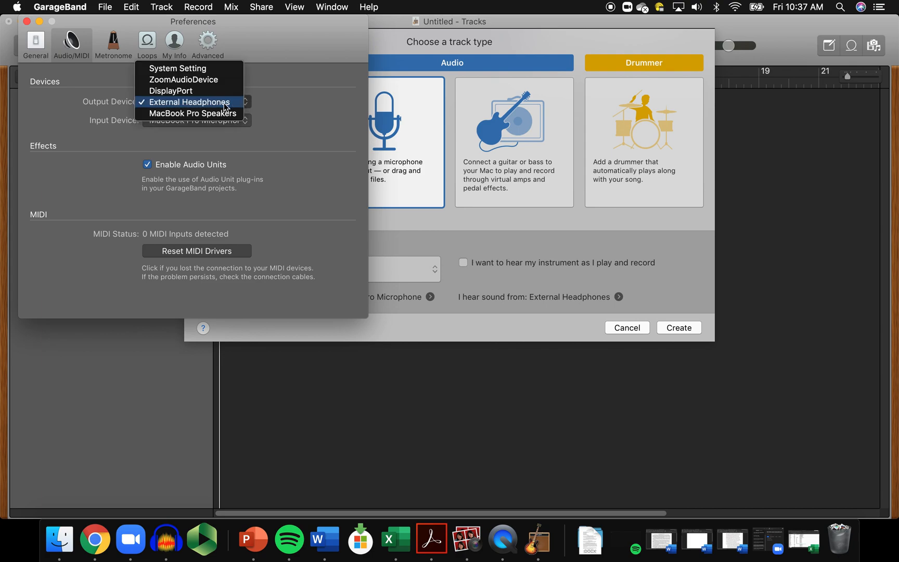
{"action": "left_click", "coordinate": [225, 106]}
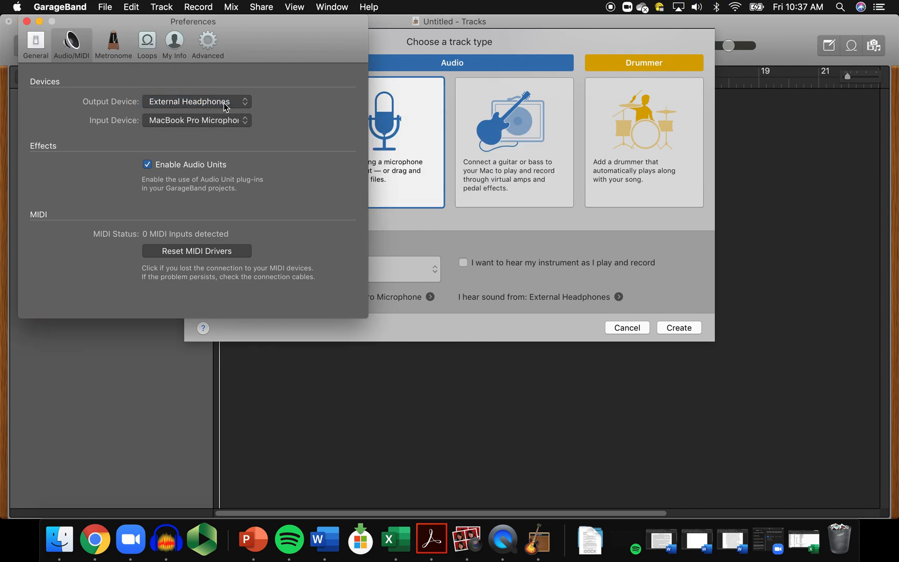
{"action": "left_click", "coordinate": [232, 124]}
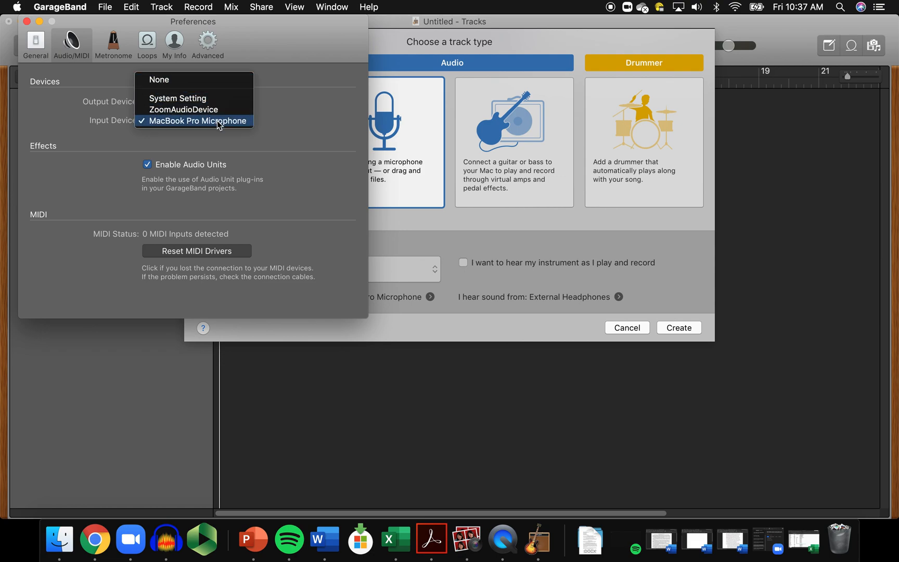
{"action": "left_click", "coordinate": [233, 122]}
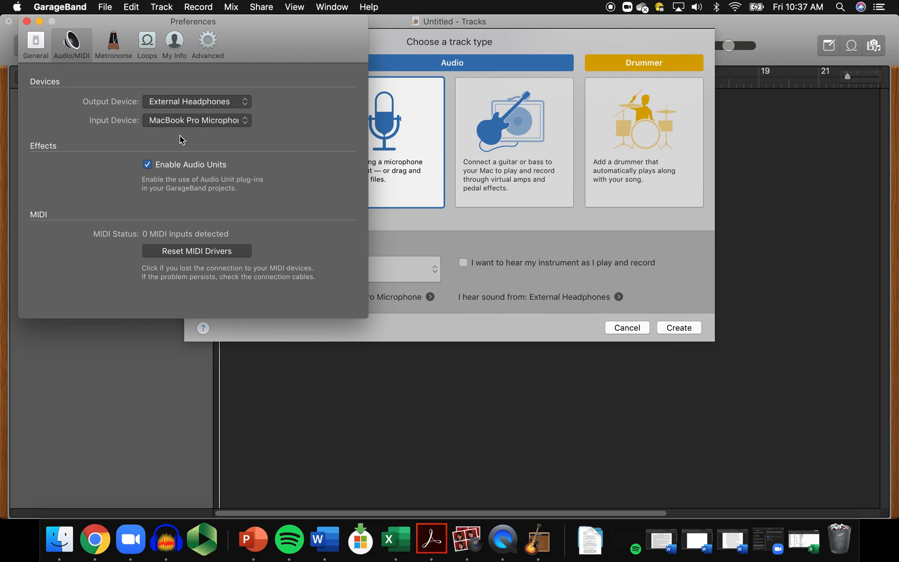
{"action": "left_click", "coordinate": [26, 21]}
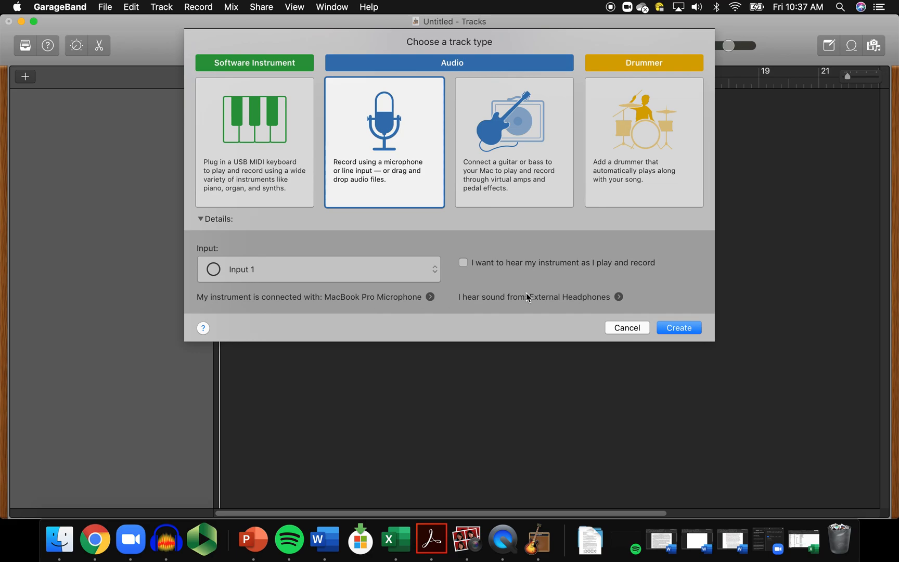
{"action": "left_click", "coordinate": [692, 329]}
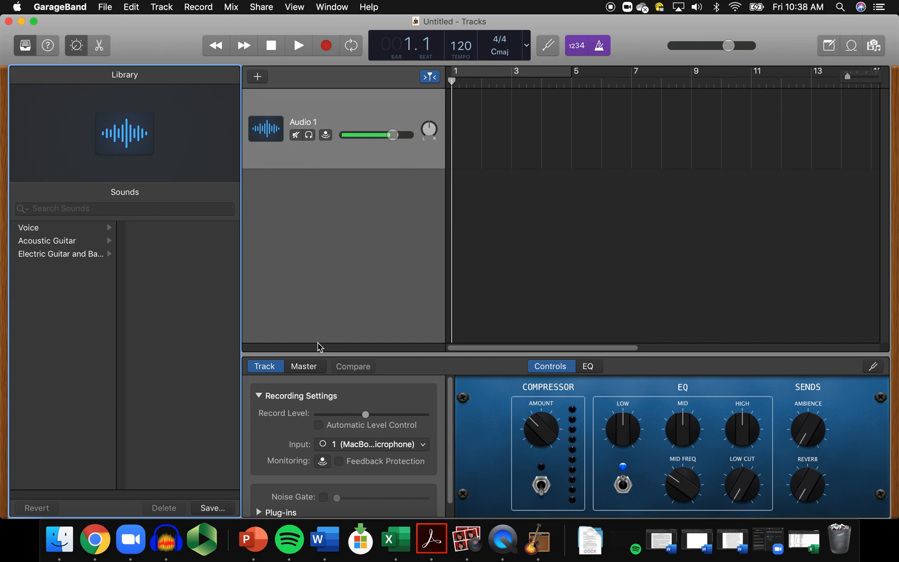
- Import the Violin 1 play-along MP3 from OneDrive's Suite of Hope "Play-a-long tracks" folder onto a new track below Audio 1
{"action": "left_click", "coordinate": [69, 546]}
{"action": "left_click", "coordinate": [147, 219]}
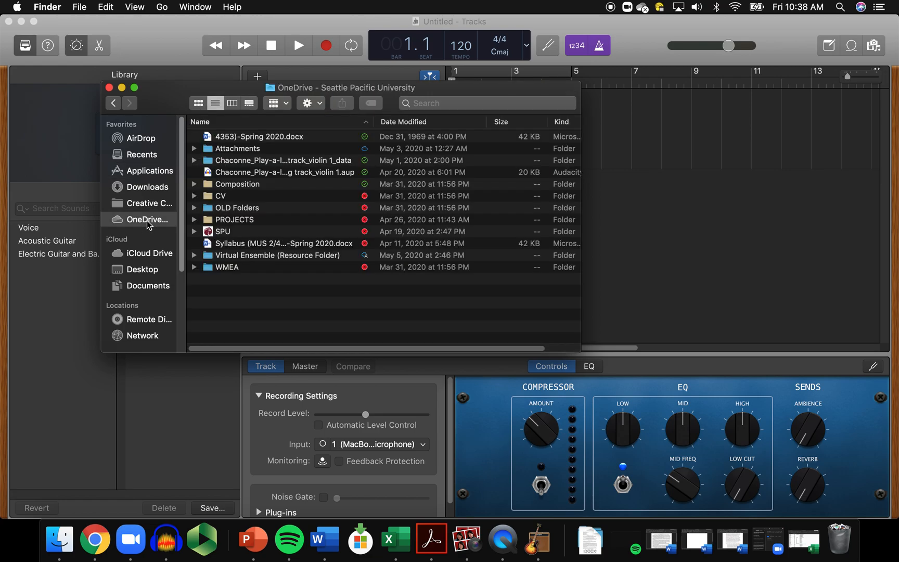
{"action": "double_click", "coordinate": [246, 257]}
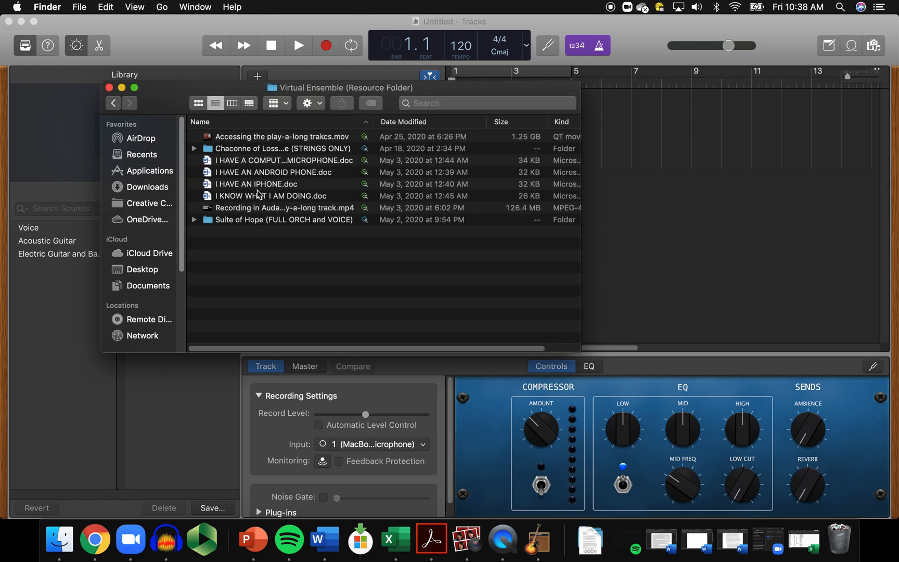
{"action": "double_click", "coordinate": [247, 221]}
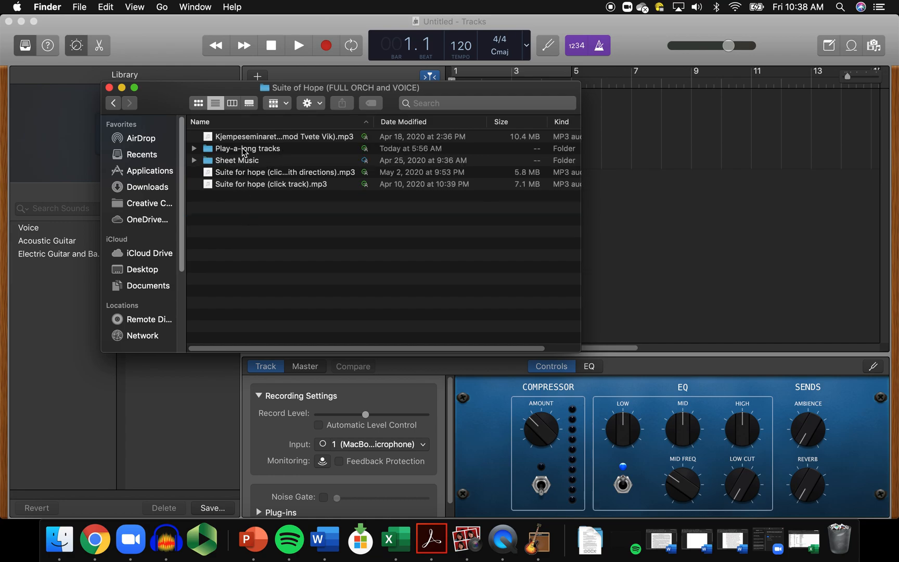
{"action": "double_click", "coordinate": [243, 150]}
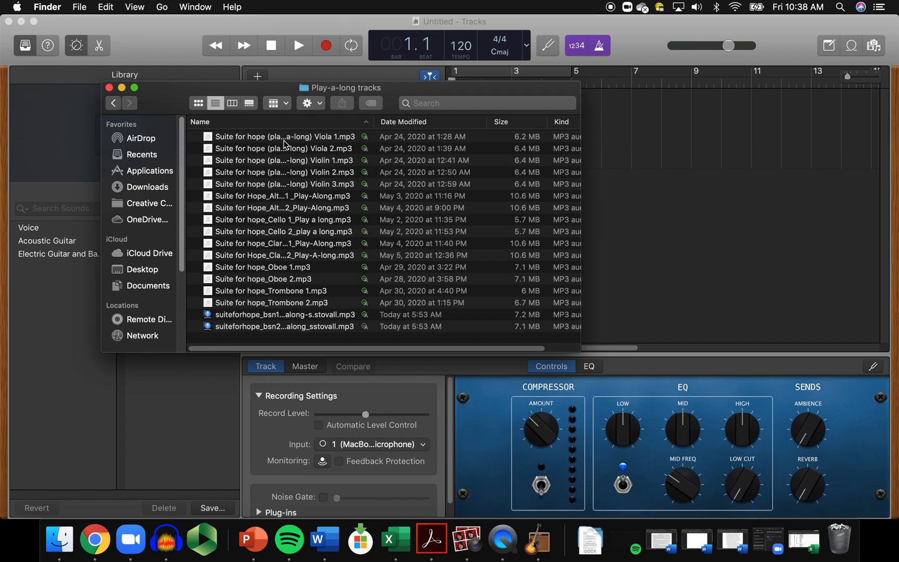
{"action": "left_click", "coordinate": [326, 162]}
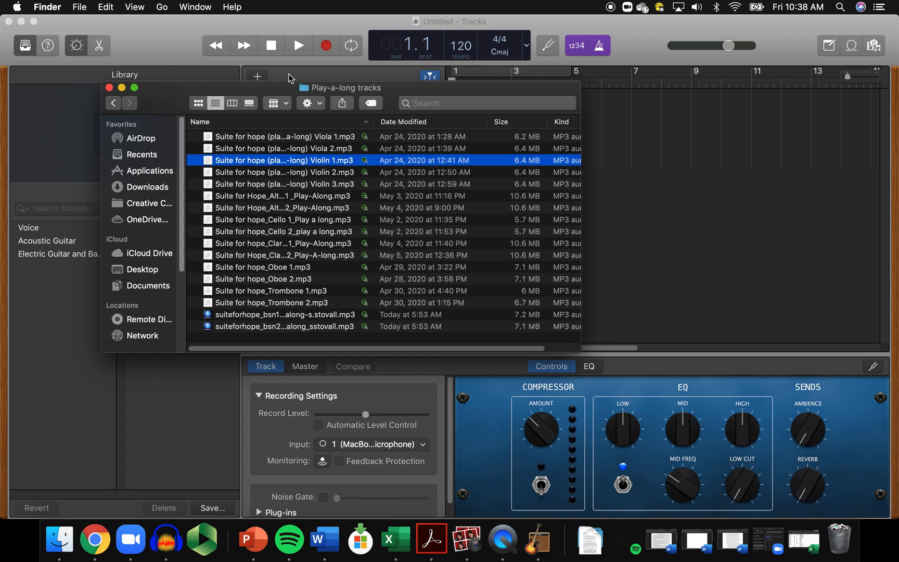
{"action": "left_click_drag", "start_coordinate": [262, 84], "coordinate": [210, 69]}
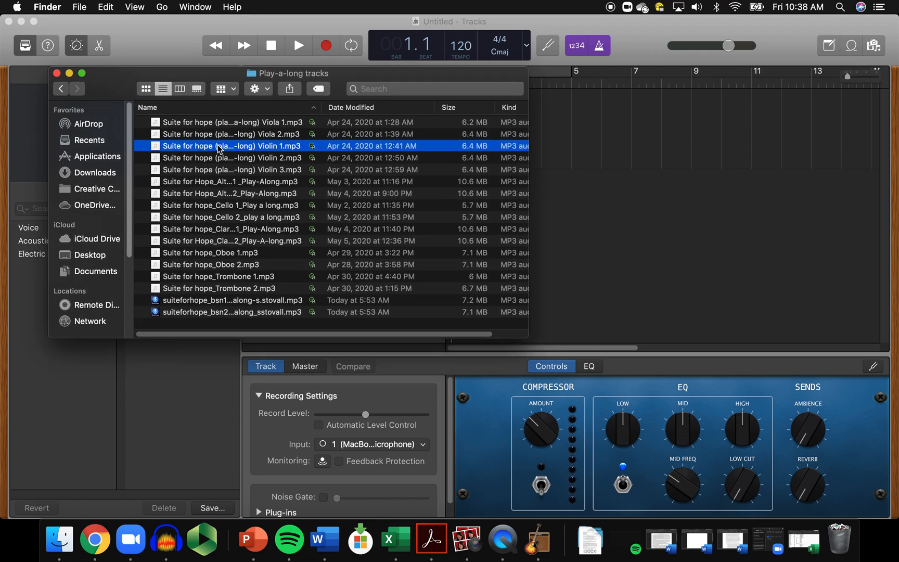
{"action": "left_click_drag", "start_coordinate": [203, 149], "coordinate": [640, 188]}
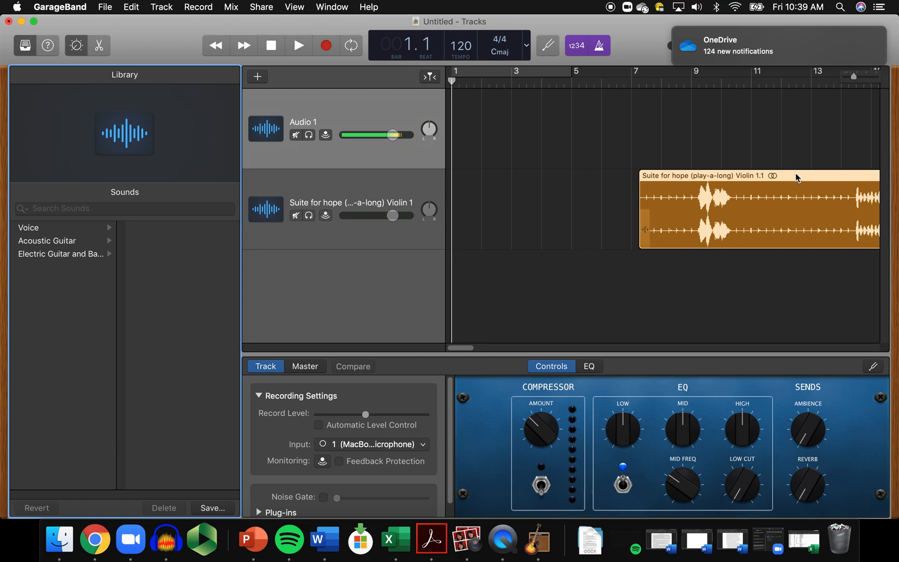
- Align the Violin 1 region with the start of bar 1 on its own track and turn on playhead catching
{"action": "left_click_drag", "start_coordinate": [797, 175], "coordinate": [588, 213]}
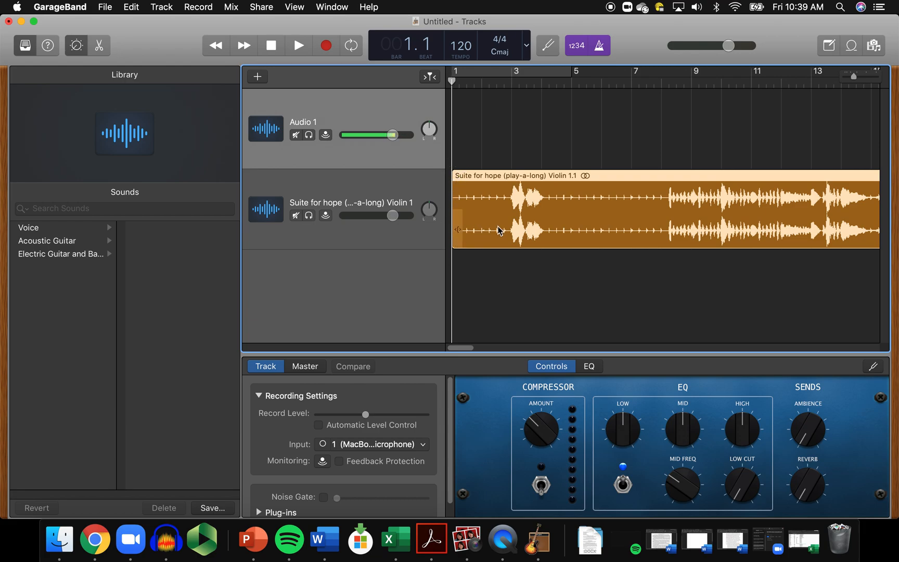
{"action": "left_click_drag", "start_coordinate": [633, 177], "coordinate": [632, 120]}
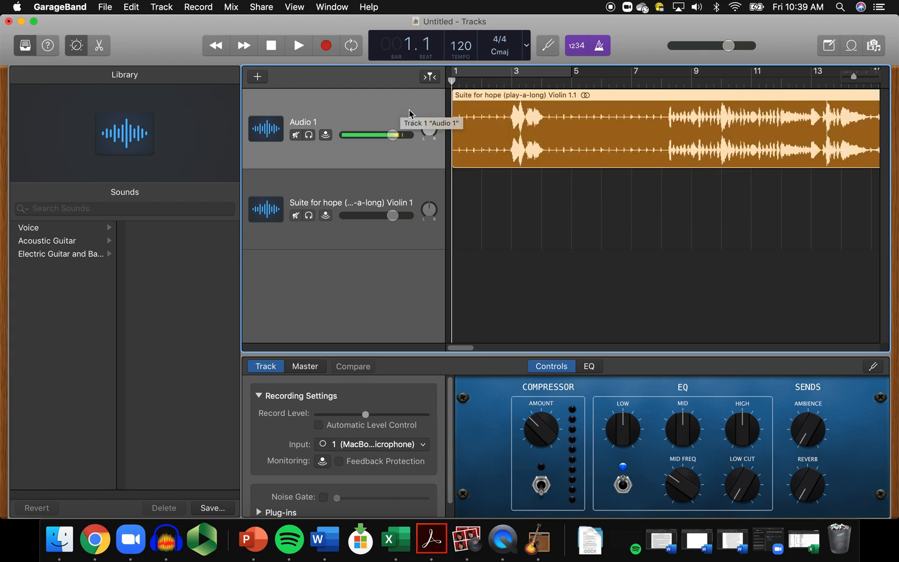
{"action": "left_click_drag", "start_coordinate": [602, 94], "coordinate": [601, 176]}
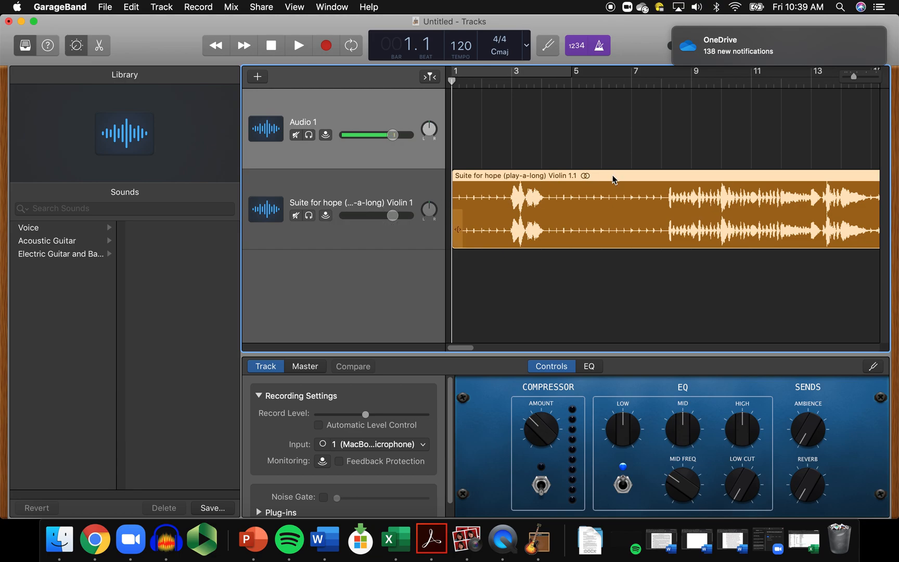
{"action": "left_click_drag", "start_coordinate": [612, 175], "coordinate": [525, 177]}
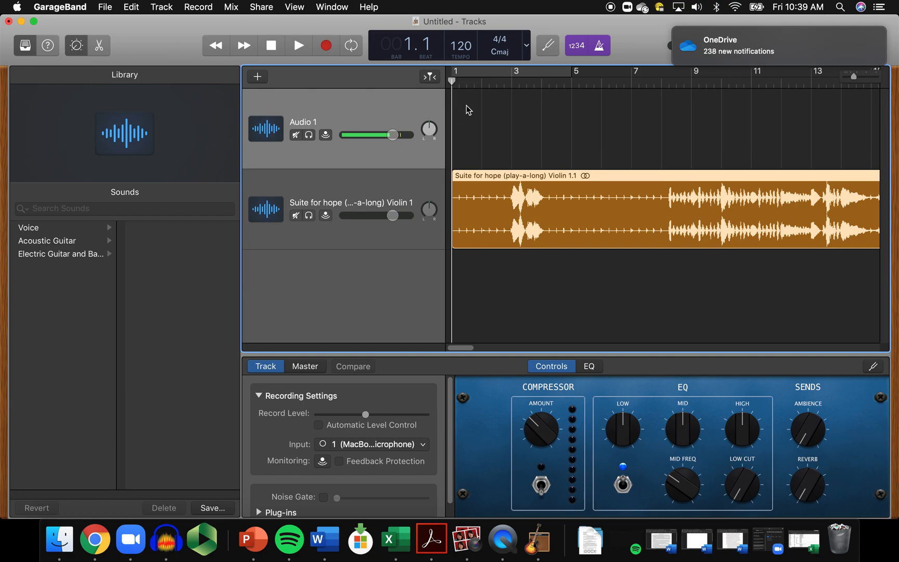
{"action": "left_click_drag", "start_coordinate": [471, 82], "coordinate": [428, 75]}
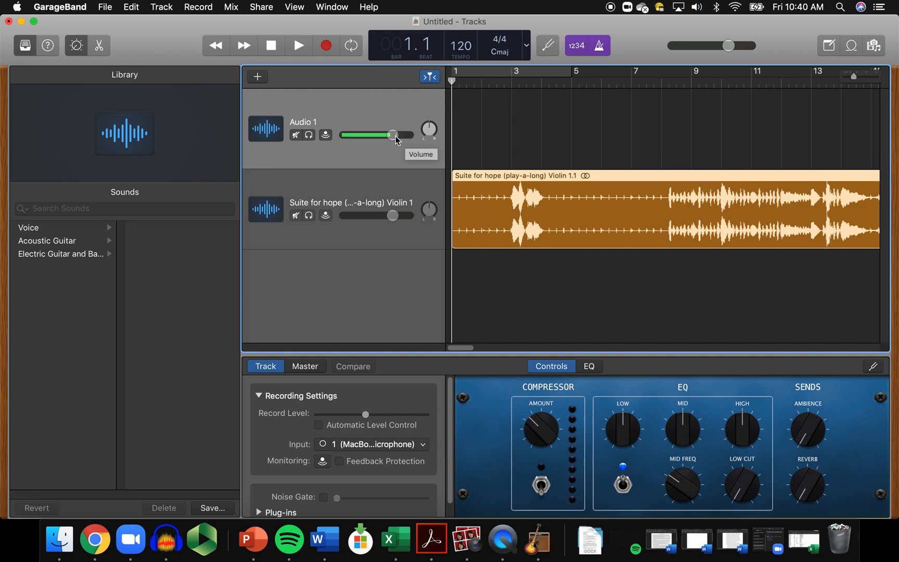
{"action": "mouse_move", "coordinate": [396, 138]}
{"action": "left_mouse_down"}
{"action": "mouse_move", "coordinate": [369, 136]}
{"action": "mouse_move", "coordinate": [394, 135]}
{"action": "left_mouse_up"}
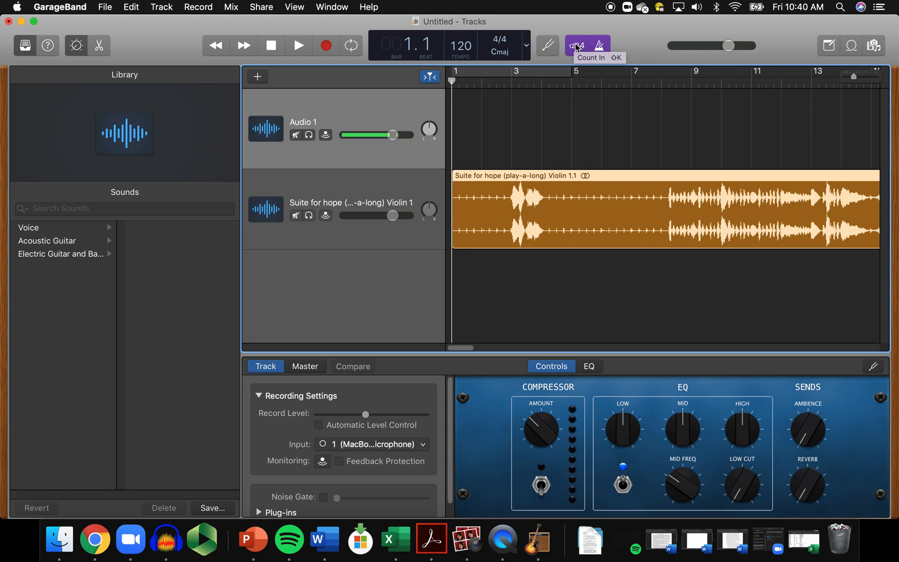
- Turn off both the metronome click and the count-in for the project
{"action": "left_click", "coordinate": [600, 47]}
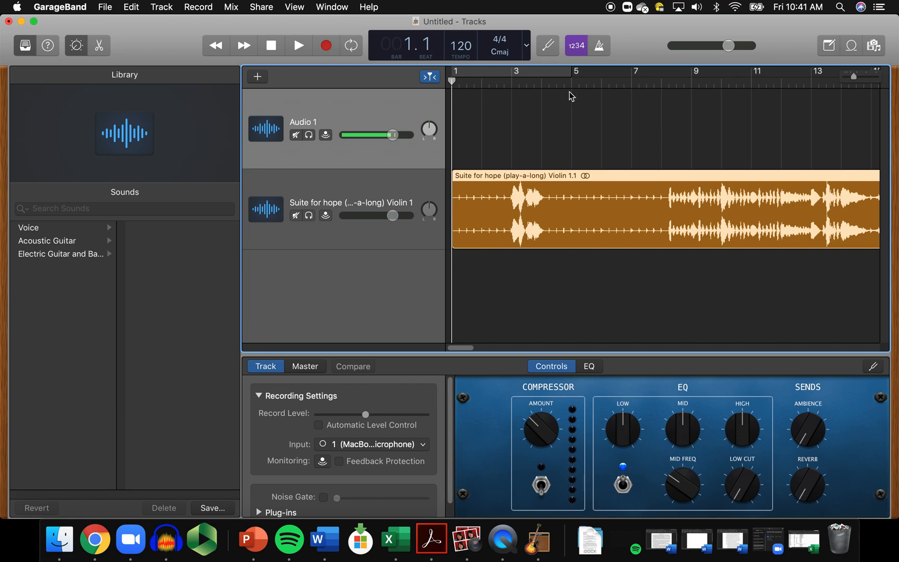
{"action": "left_click", "coordinate": [578, 47]}
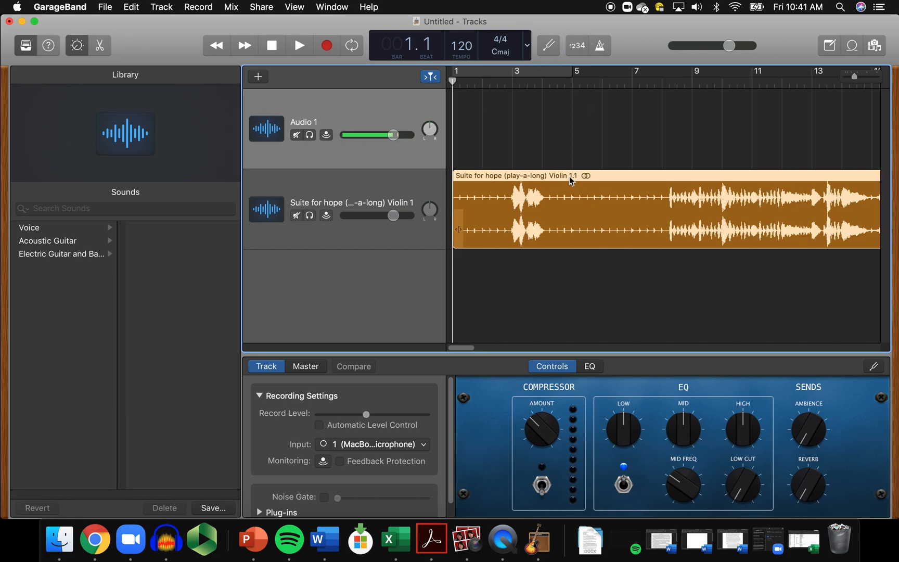
{"action": "left_click", "coordinate": [578, 47]}
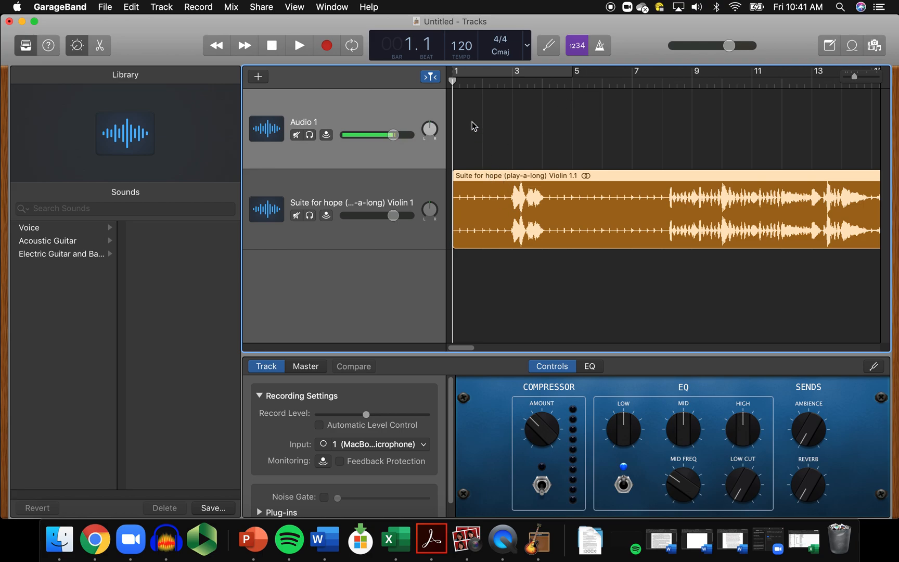
{"action": "left_click", "coordinate": [581, 50]}
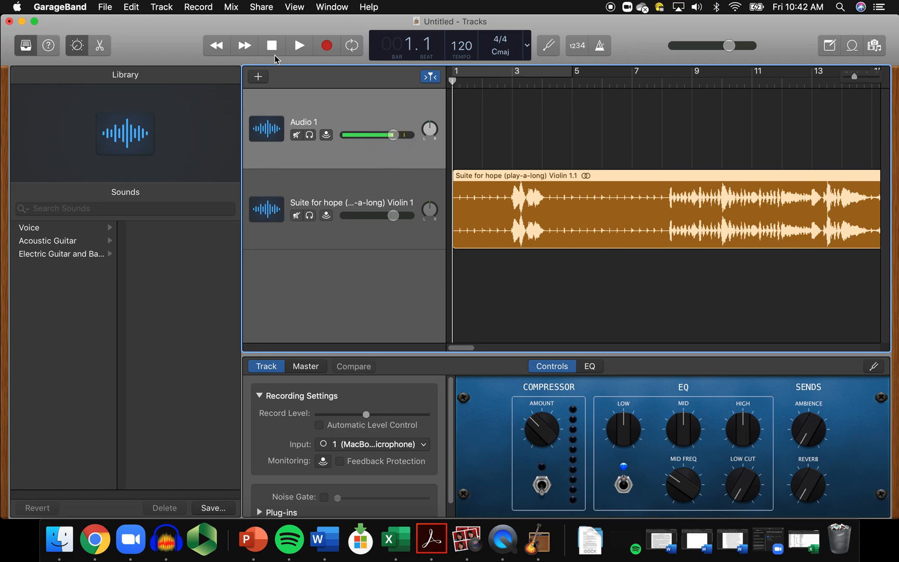
- Preview the opening of the Violin 1 play-along track and return the playhead to the start of bar 1
{"action": "left_click", "coordinate": [299, 52]}
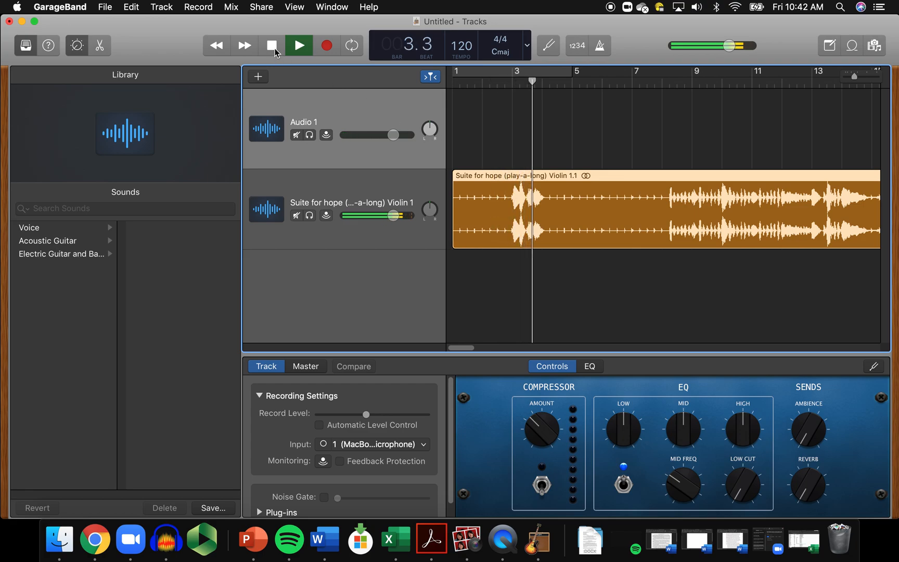
{"action": "key", "text": "space"}
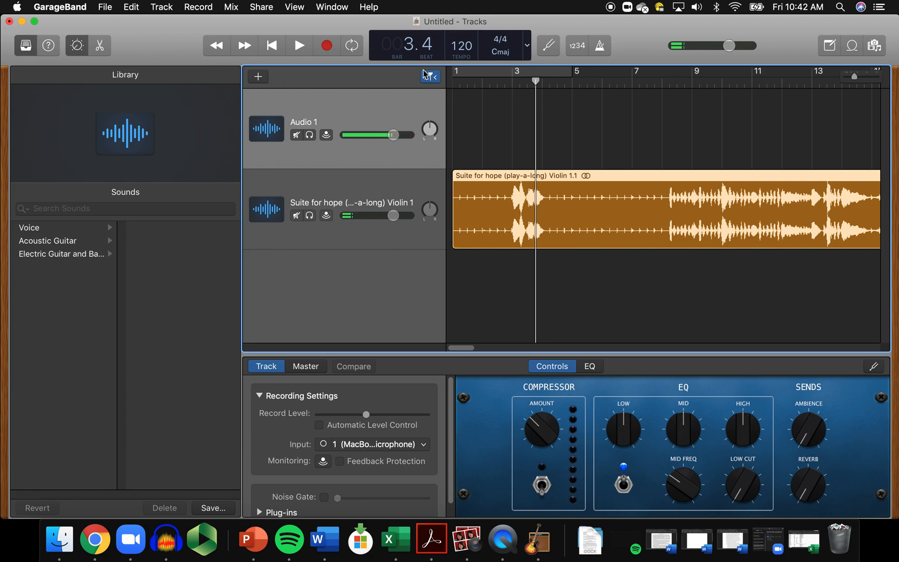
{"action": "left_click_drag", "start_coordinate": [535, 81], "coordinate": [416, 85]}
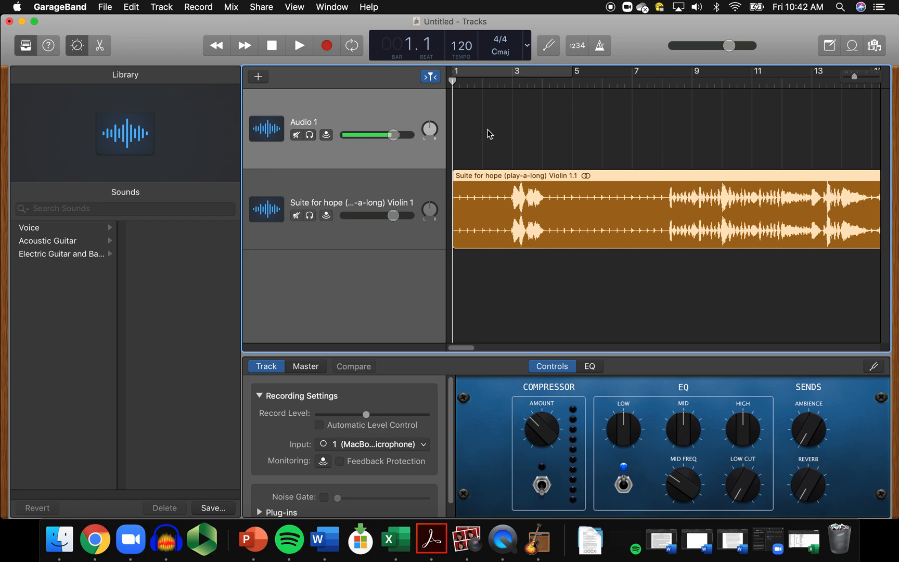
- Check the instrument's pitch on the microphone input with the tuner, and close the tuner window
{"action": "left_click", "coordinate": [550, 47]}
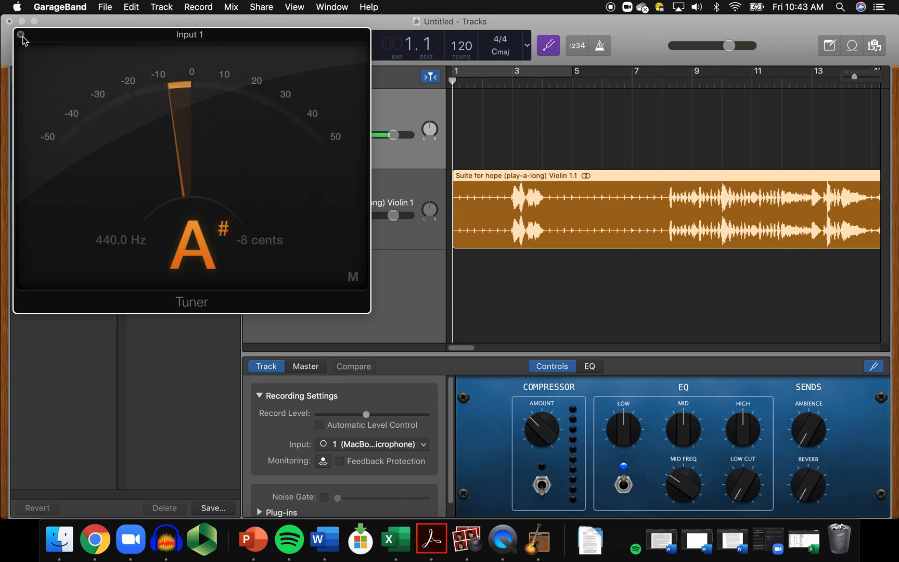
{"action": "left_click", "coordinate": [21, 34]}
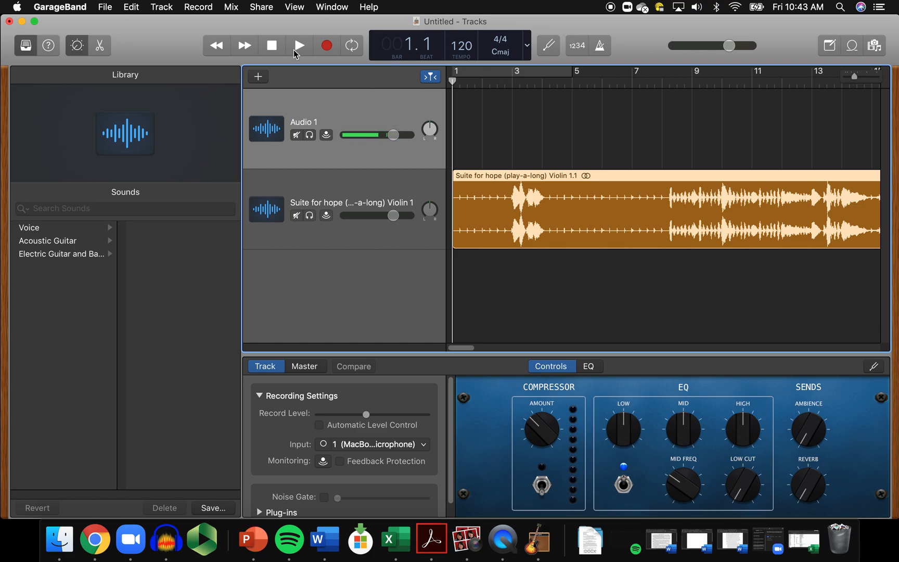
- Record a take on Audio 1 from bar 1 to about bar 23 beat 4 and dismiss the audio interface notice
{"action": "left_click", "coordinate": [323, 49]}
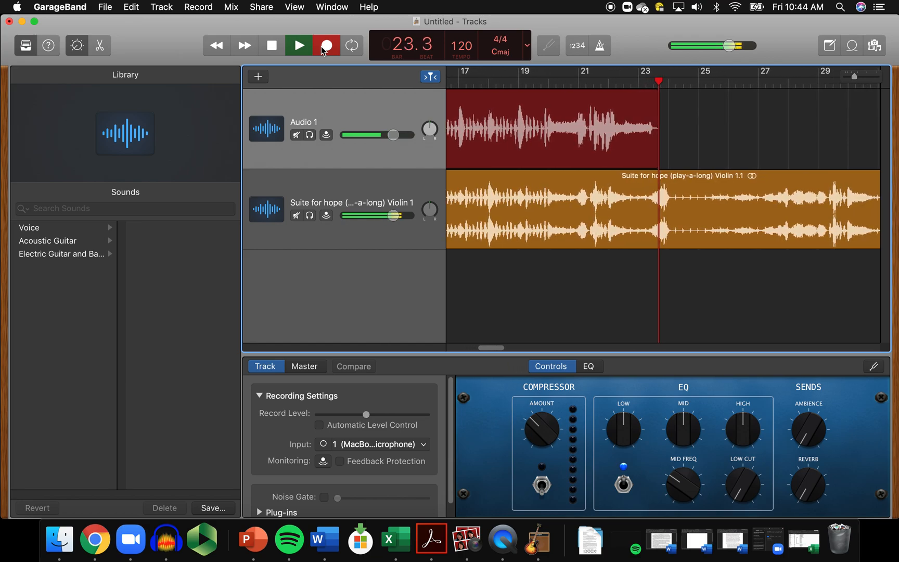
{"action": "left_click", "coordinate": [323, 48]}
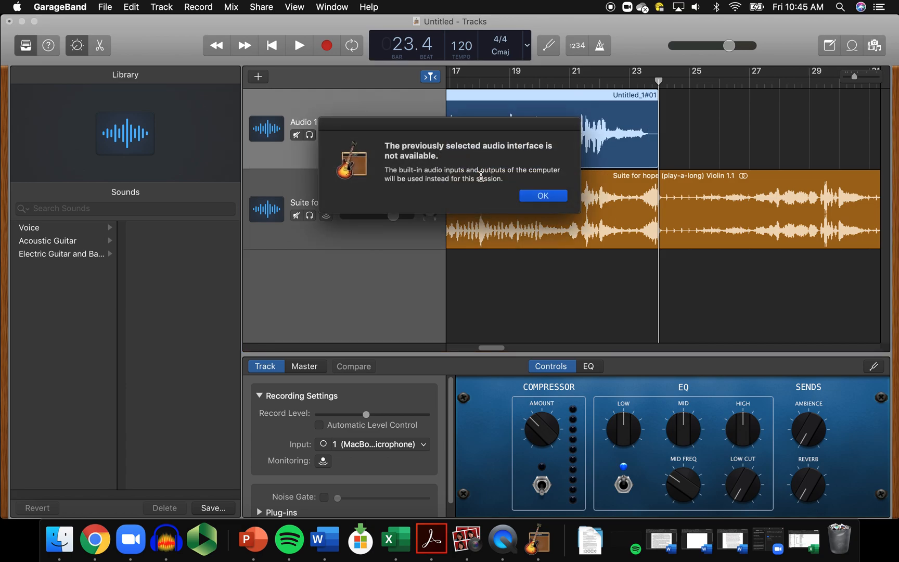
{"action": "left_click", "coordinate": [532, 197]}
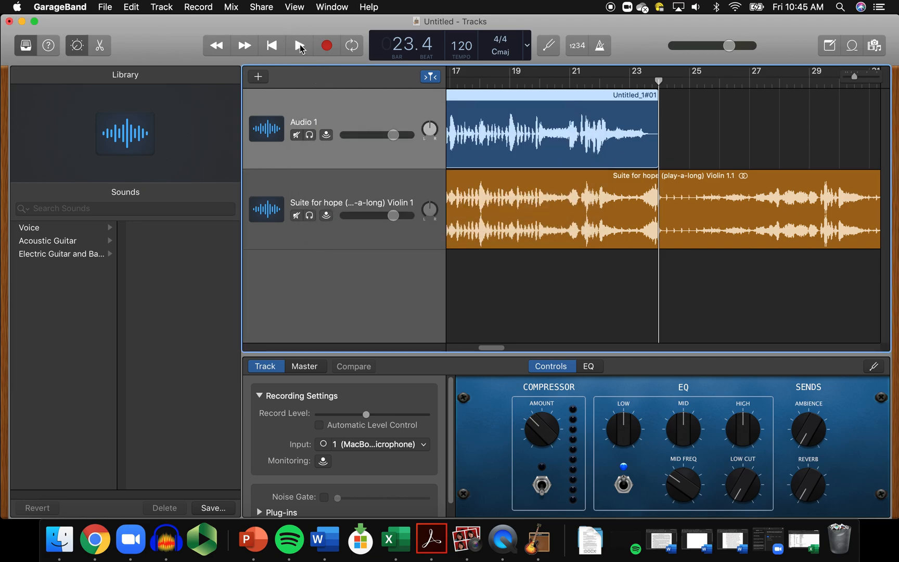
- Test playback briefly from the end of the Audio 1 take and raise the computer's output volume
{"action": "left_click", "coordinate": [299, 47]}
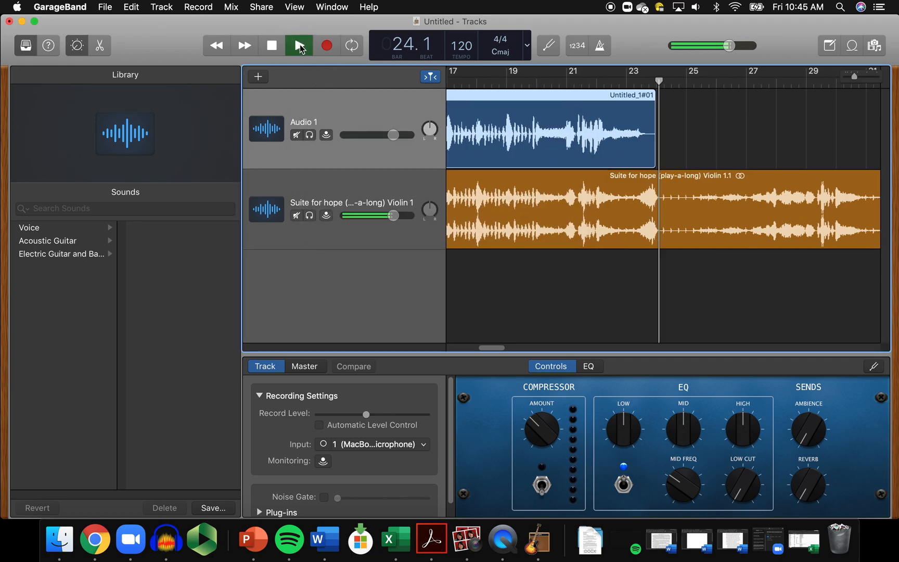
{"action": "left_click", "coordinate": [271, 46]}
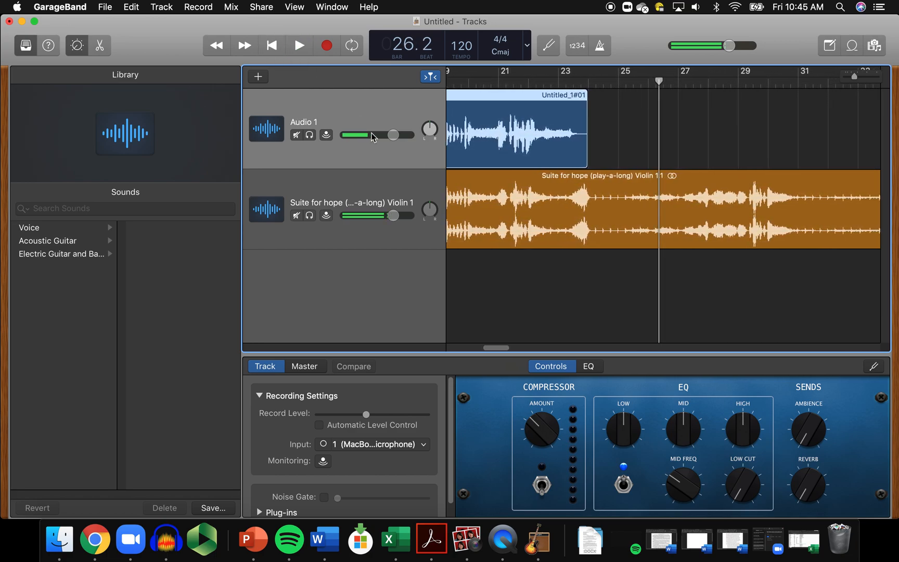
{"action": "left_click", "coordinate": [701, 6]}
{"action": "left_click_drag", "start_coordinate": [734, 38], "coordinate": [819, 40]}
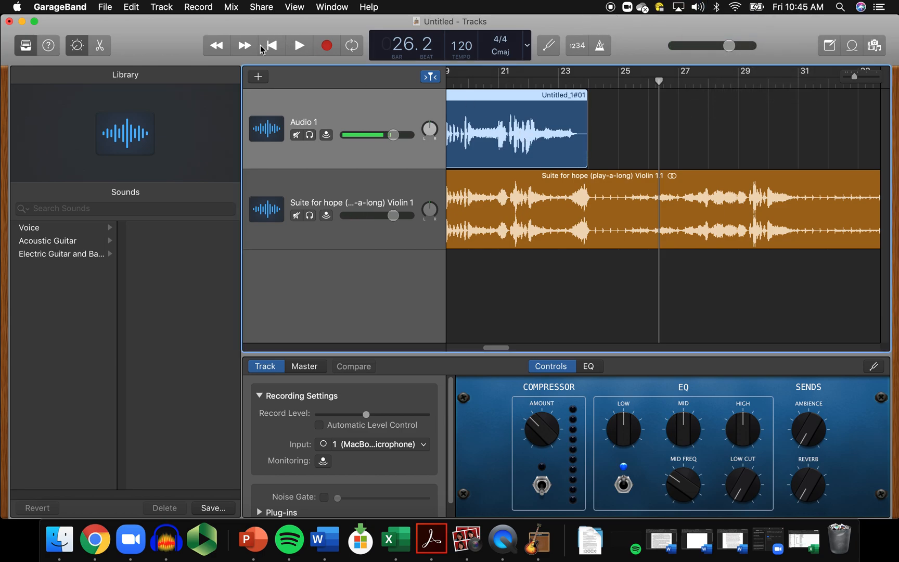
- Play the project from the beginning, comparing the recording with and without the play-along, and leave the Violin 1 play-along track muted
{"action": "left_click", "coordinate": [268, 46]}
{"action": "left_click", "coordinate": [299, 45]}
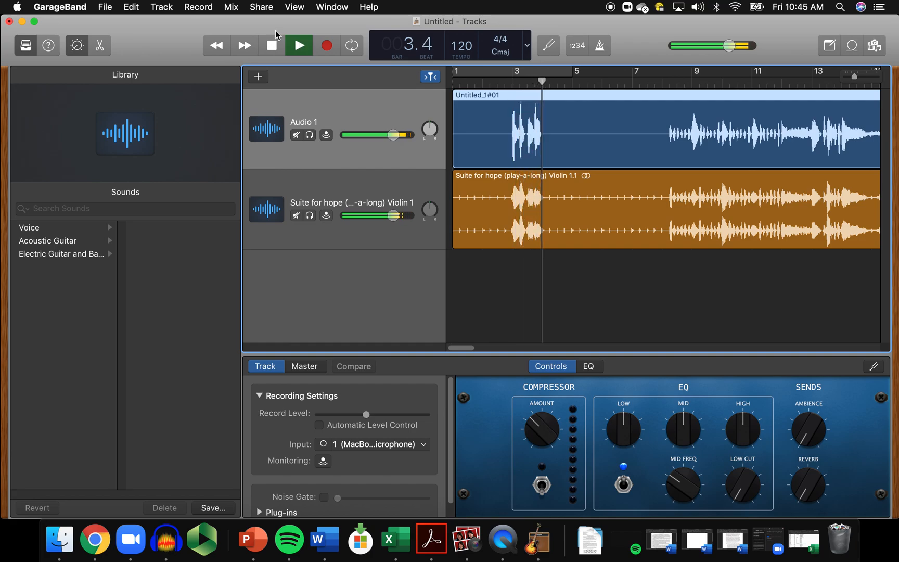
{"action": "left_click", "coordinate": [296, 215]}
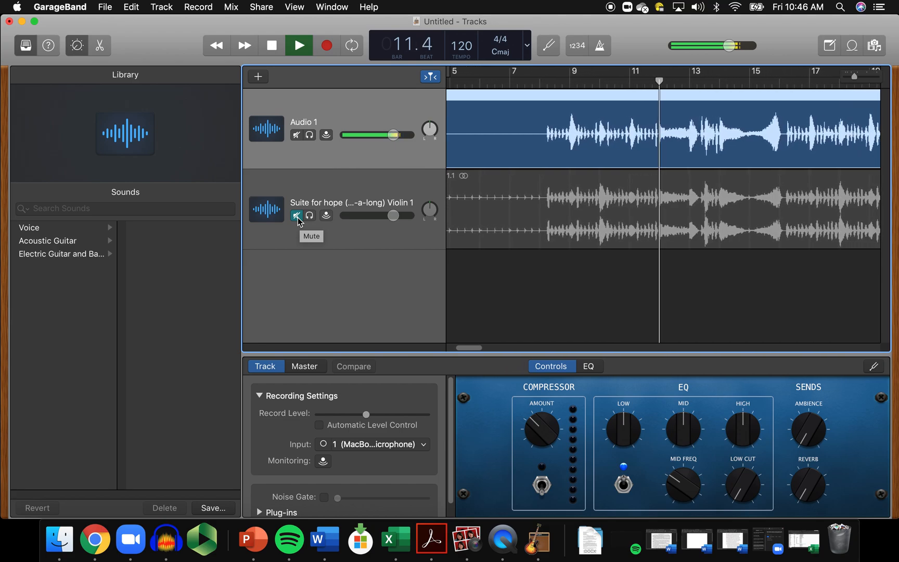
{"action": "left_click", "coordinate": [297, 216]}
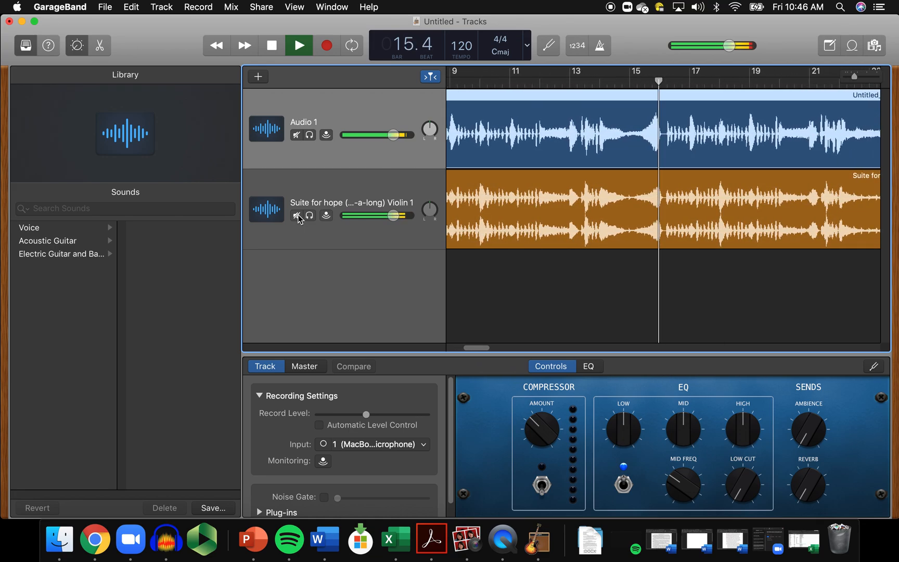
{"action": "left_click", "coordinate": [297, 215]}
{"action": "left_click", "coordinate": [279, 43]}
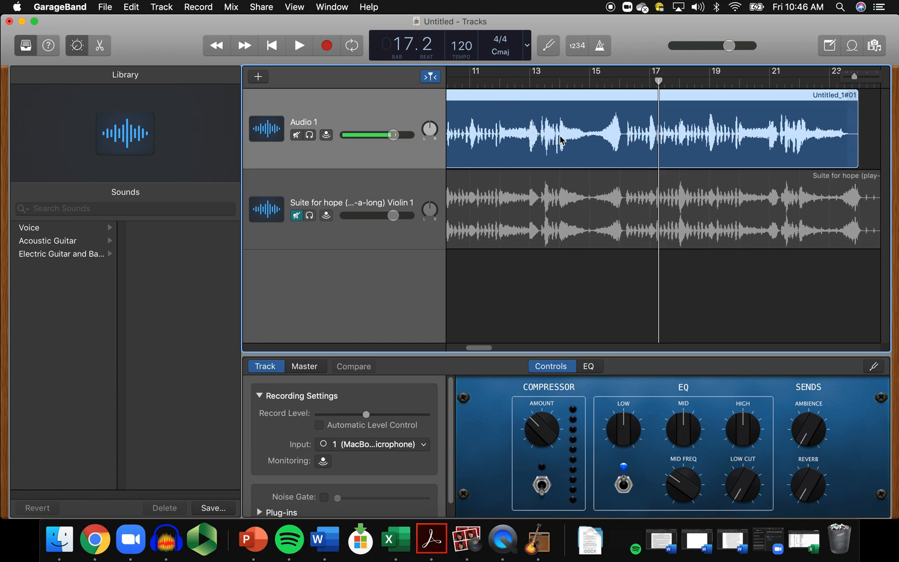
- Listen repeatedly to the Audio 1 passage starting at bar 14 to locate where re-recording should begin
{"action": "left_click_drag", "start_coordinate": [659, 81], "coordinate": [560, 84]}
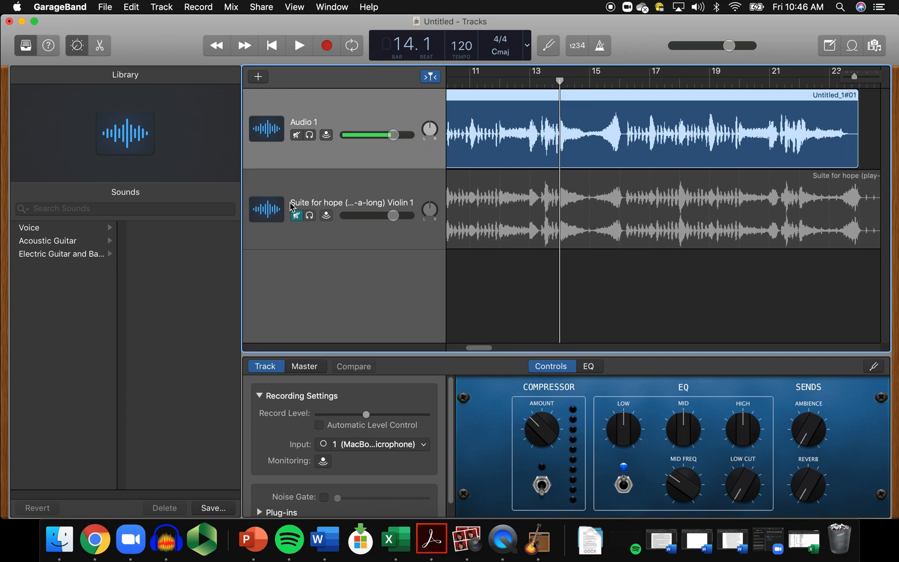
{"action": "left_click", "coordinate": [298, 46]}
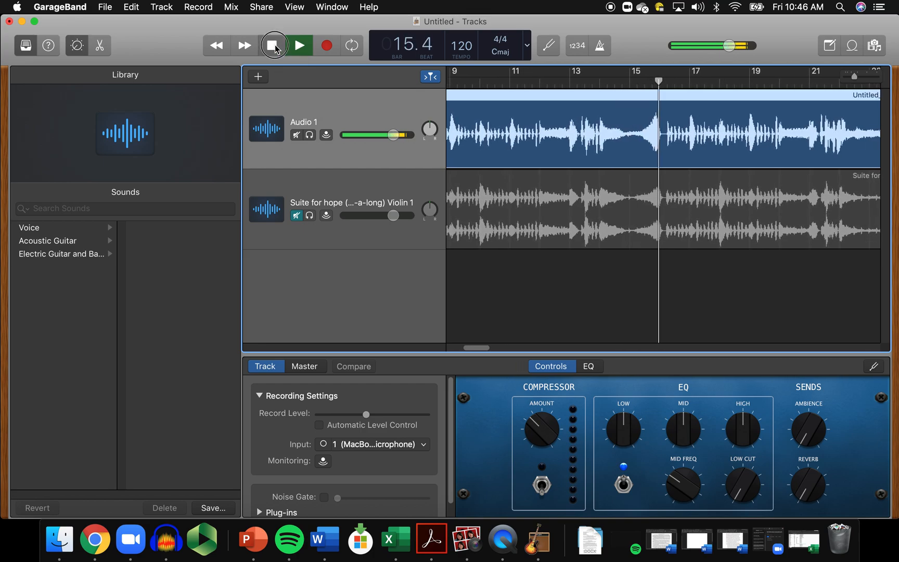
{"action": "left_click", "coordinate": [274, 44]}
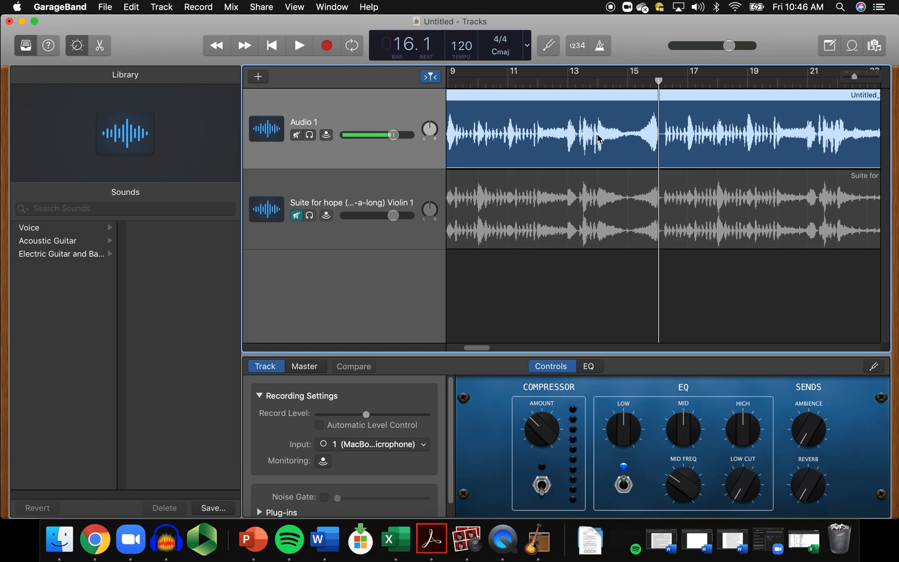
{"action": "left_click_drag", "start_coordinate": [659, 80], "coordinate": [598, 80]}
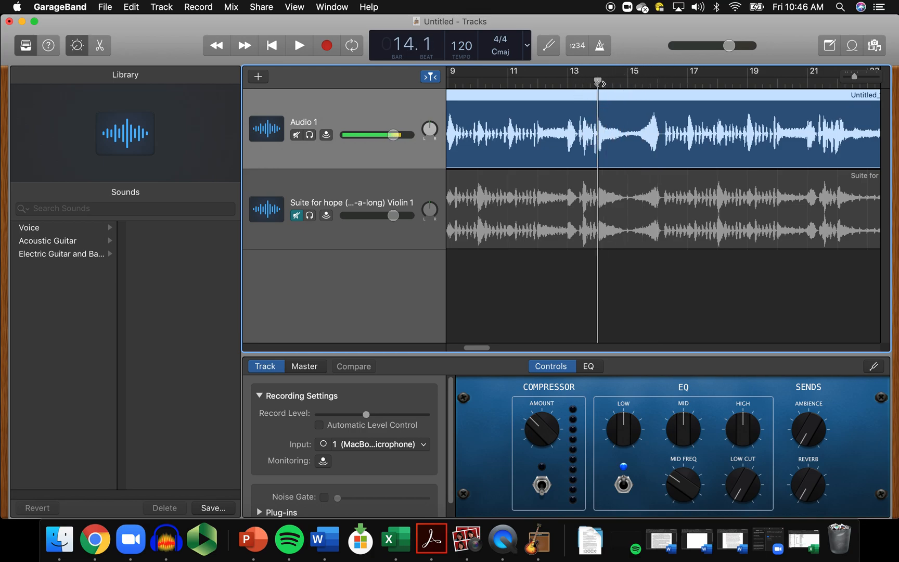
{"action": "left_click", "coordinate": [301, 48]}
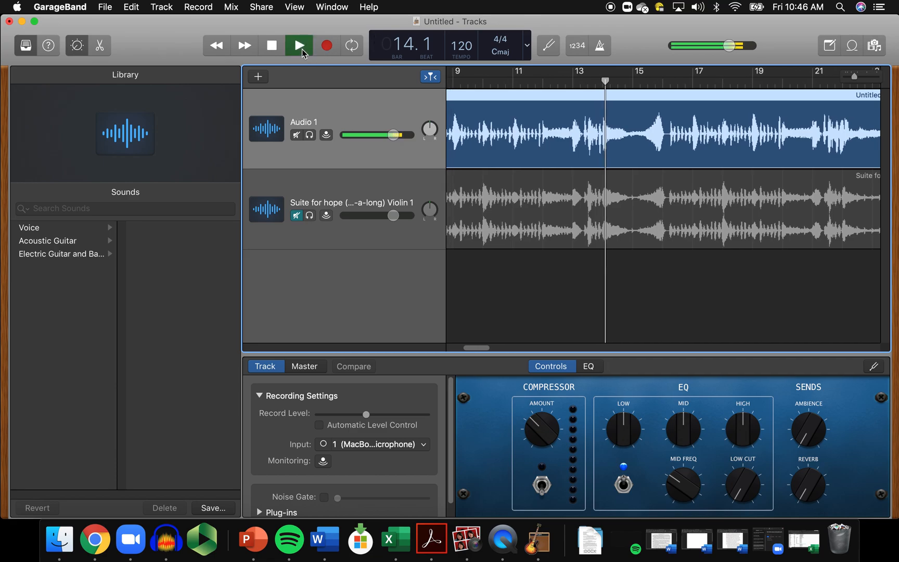
{"action": "left_click", "coordinate": [302, 49]}
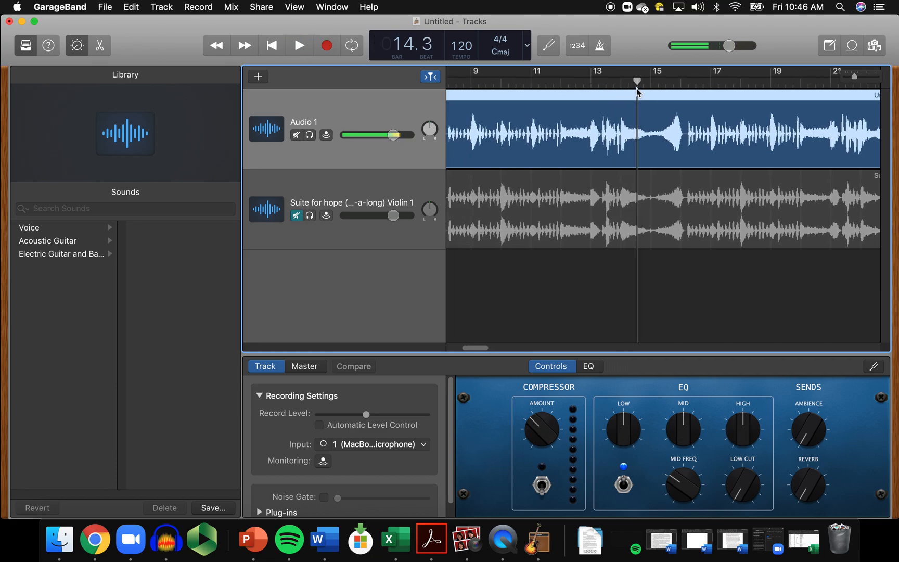
- Turn on the count-in and re-record Audio 1 from bar 14 beat 1 to about bar 16 beat 2
{"action": "left_click_drag", "start_coordinate": [637, 81], "coordinate": [622, 81]}
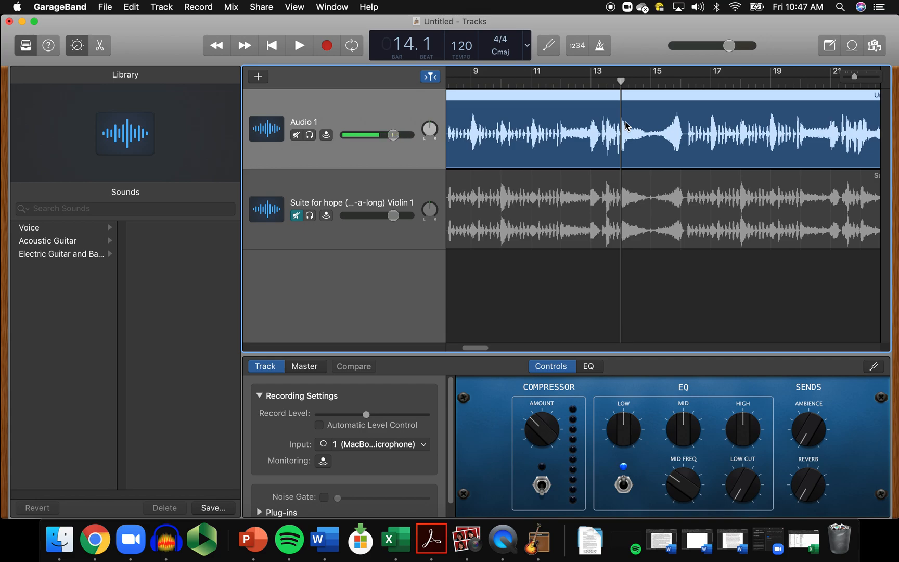
{"action": "left_click", "coordinate": [578, 46]}
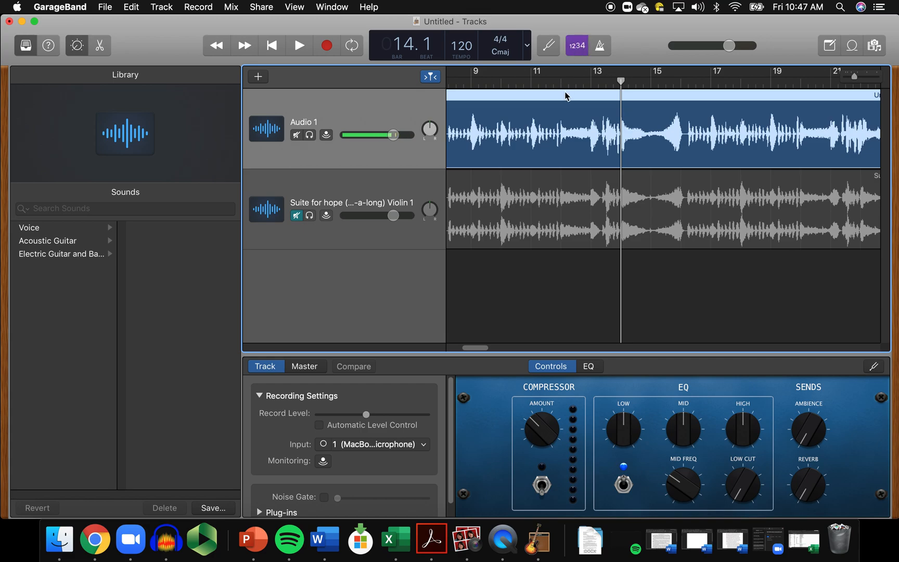
{"action": "left_click", "coordinate": [328, 46]}
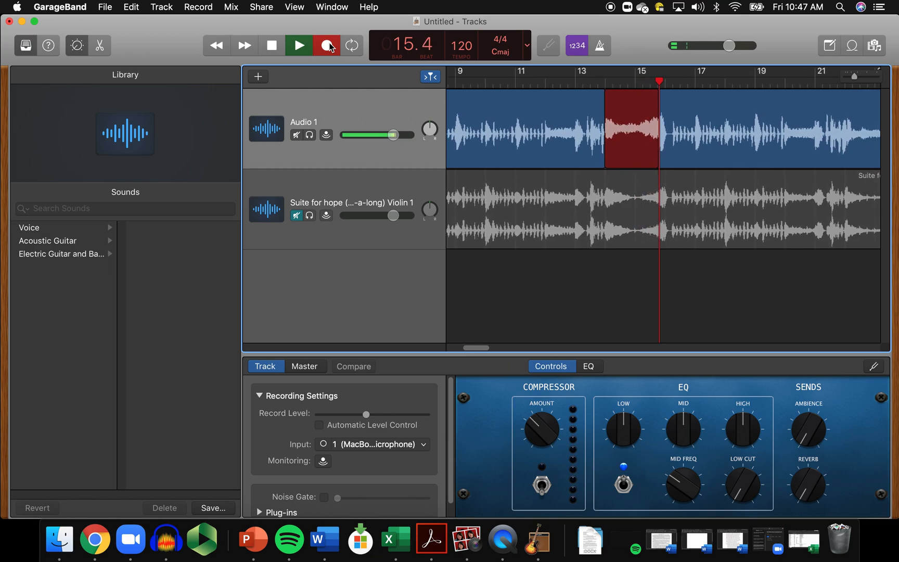
{"action": "left_click", "coordinate": [328, 45]}
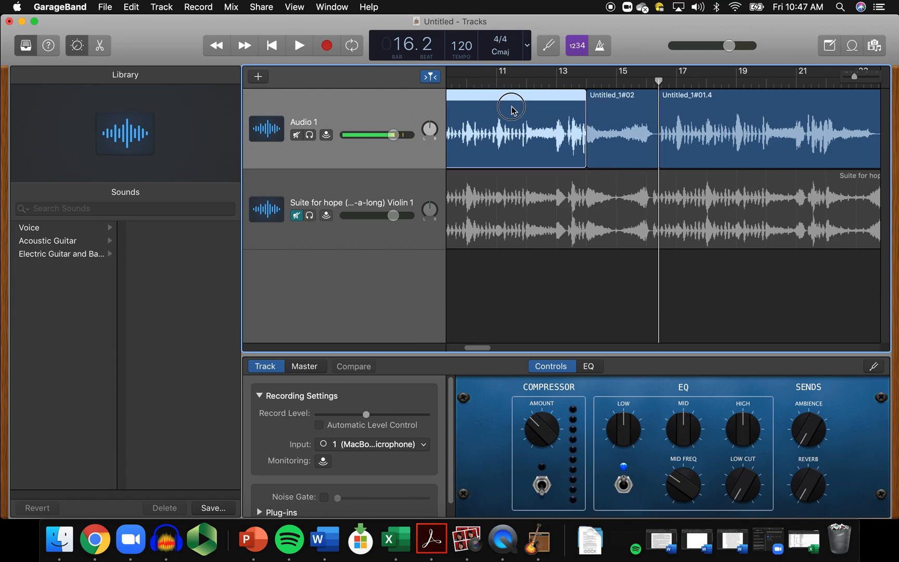
- Play Audio 1 from bar 11 beat 4 through the re-recorded section to about bar 17
{"action": "left_click_drag", "start_coordinate": [650, 83], "coordinate": [519, 81]}
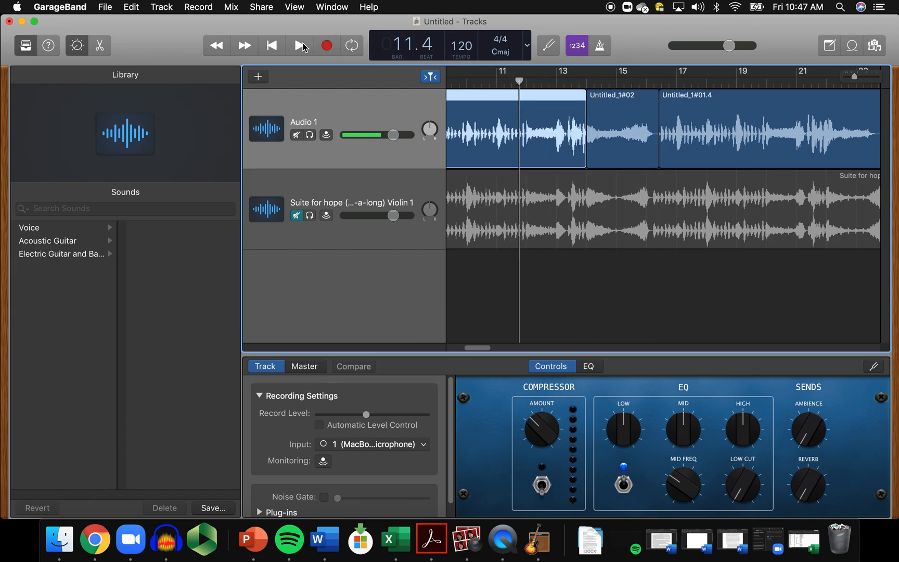
{"action": "left_click", "coordinate": [300, 46]}
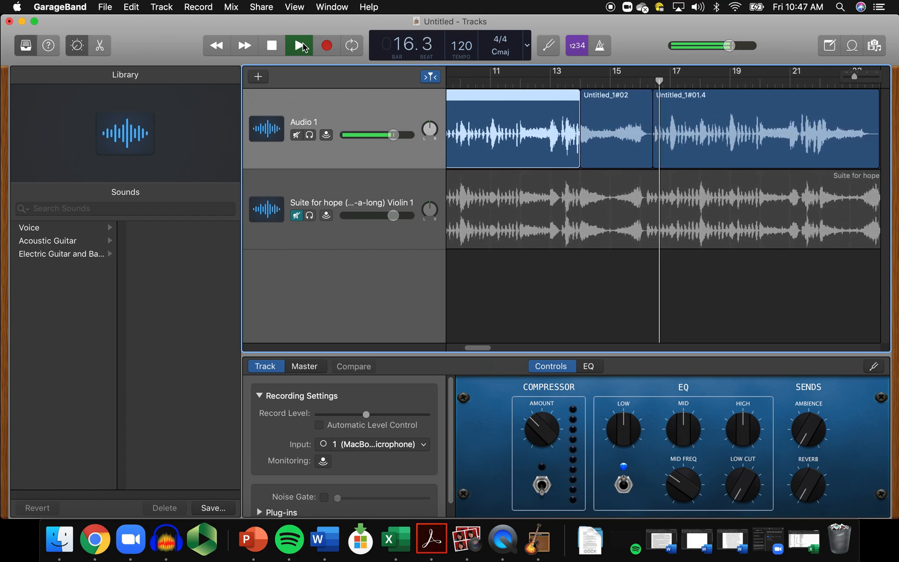
{"action": "key", "text": "space"}
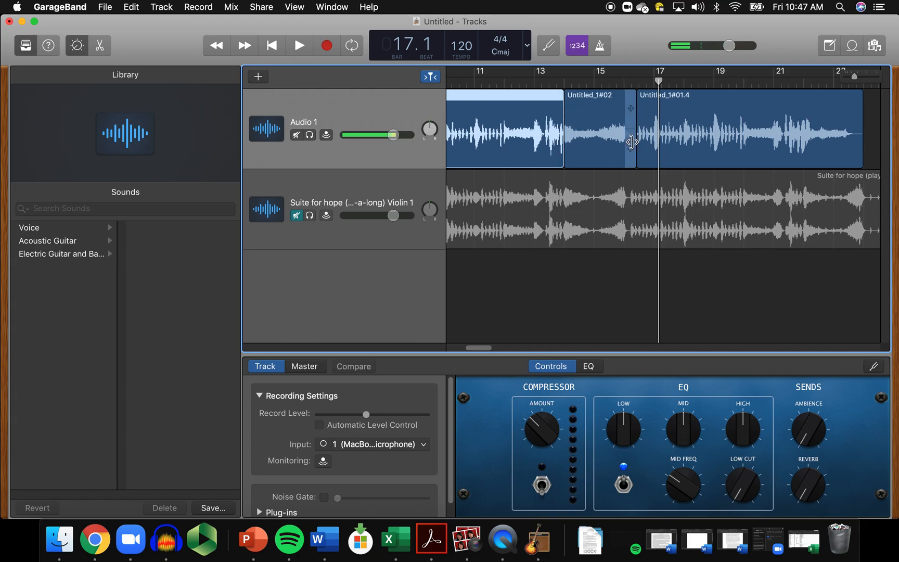
- Adjust the boundary between the re-recorded region and the following Audio 1 region slightly earlier, just after bar 16
{"action": "left_click_drag", "start_coordinate": [631, 142], "coordinate": [632, 142]}
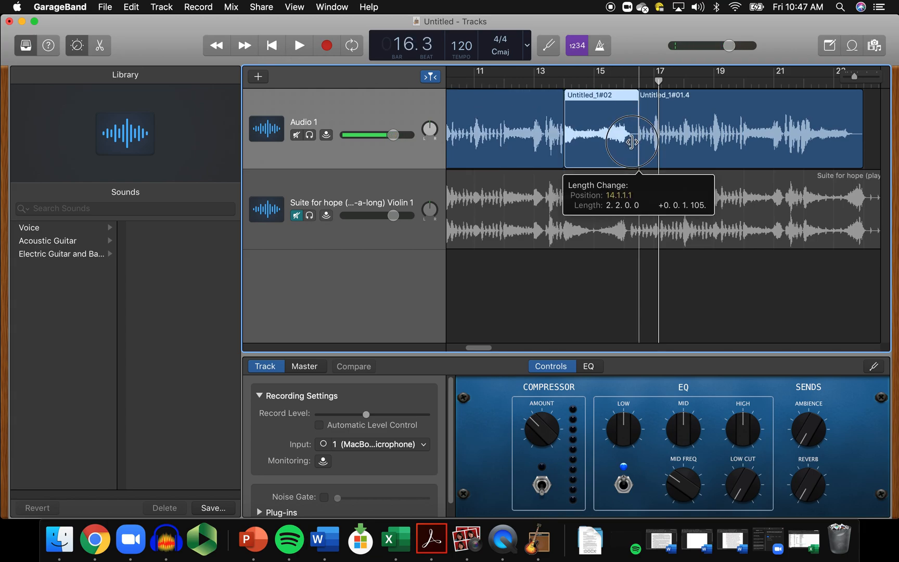
{"action": "left_click_drag", "start_coordinate": [632, 142], "coordinate": [632, 140]}
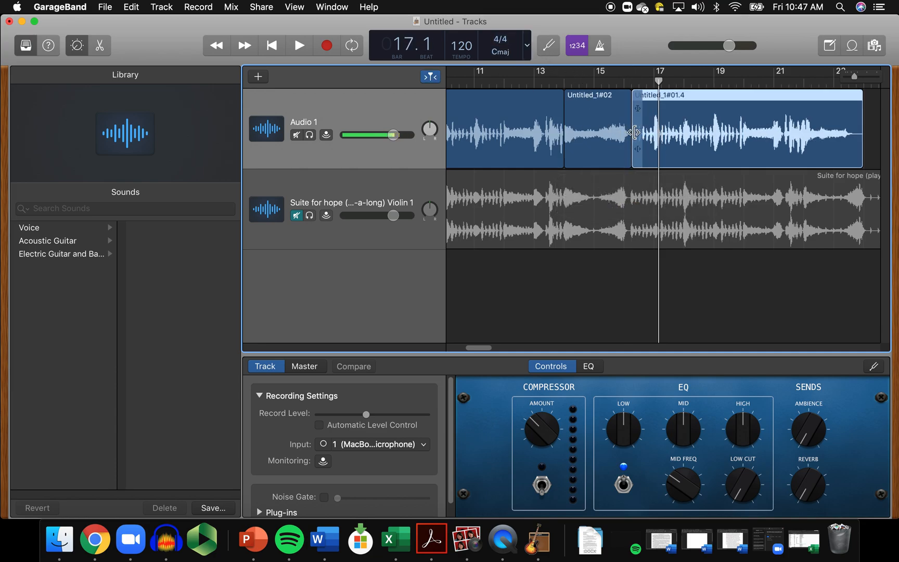
{"action": "left_click_drag", "start_coordinate": [630, 136], "coordinate": [629, 136]}
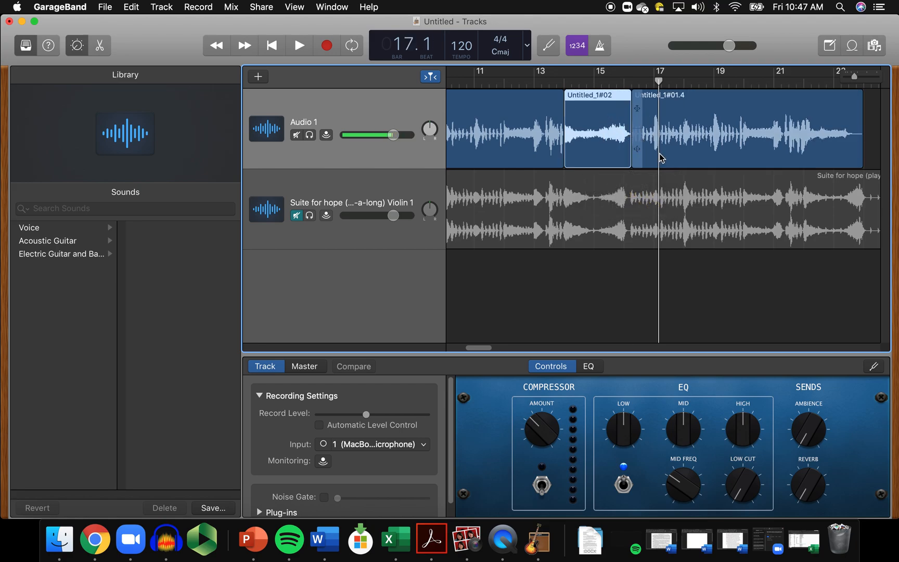
- Play Audio 1 from about bar 15 to bar 19 to check the transition out of the re-recorded region
{"action": "left_click_drag", "start_coordinate": [658, 82], "coordinate": [596, 78]}
{"action": "left_click", "coordinate": [297, 47]}
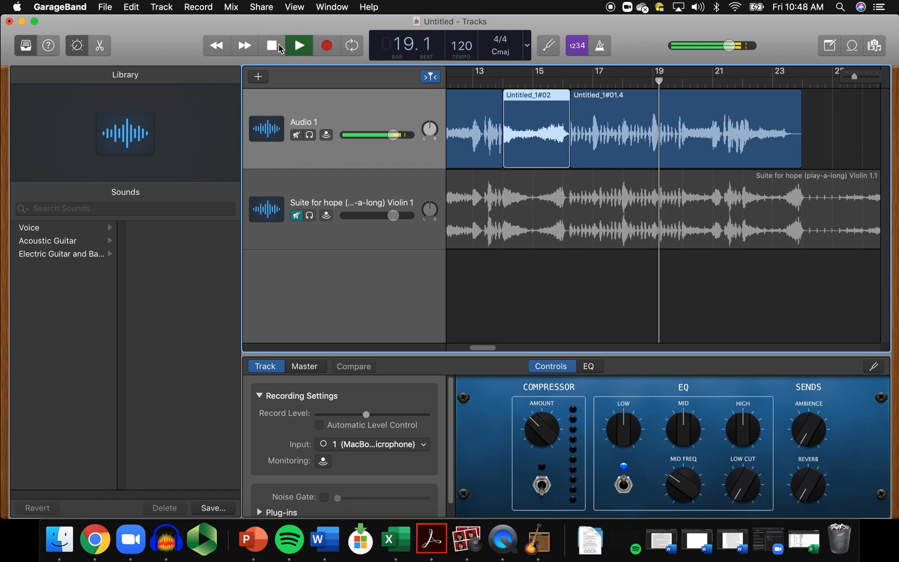
{"action": "left_click", "coordinate": [277, 46]}
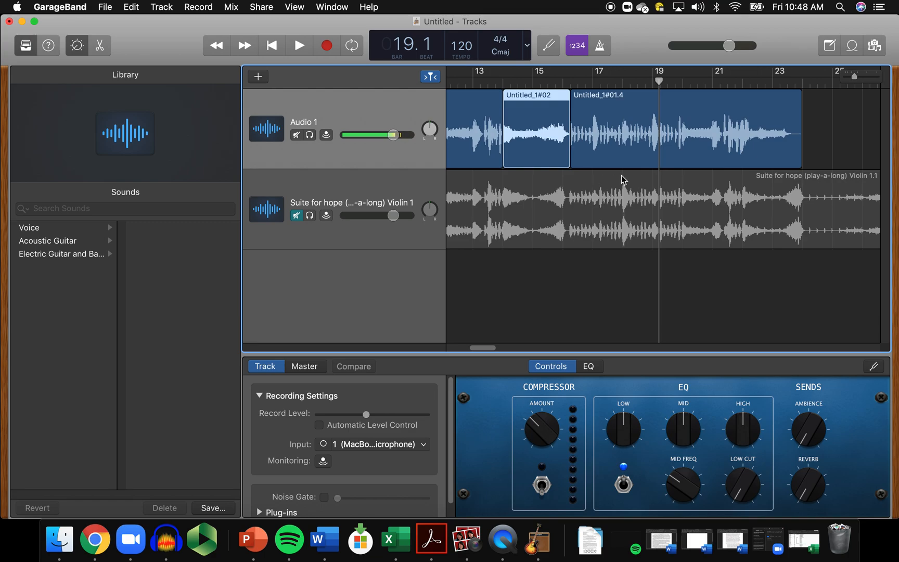
- Select the last Audio 1 region and play it repeatedly from about bar 21 to locate where the faulty passage starts
{"action": "left_click", "coordinate": [721, 133]}
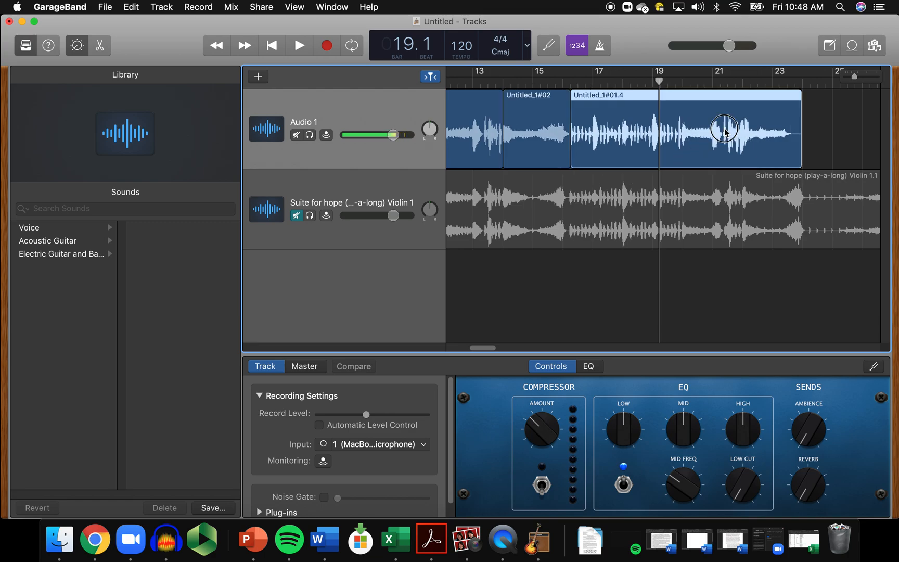
{"action": "left_click_drag", "start_coordinate": [658, 81], "coordinate": [720, 83]}
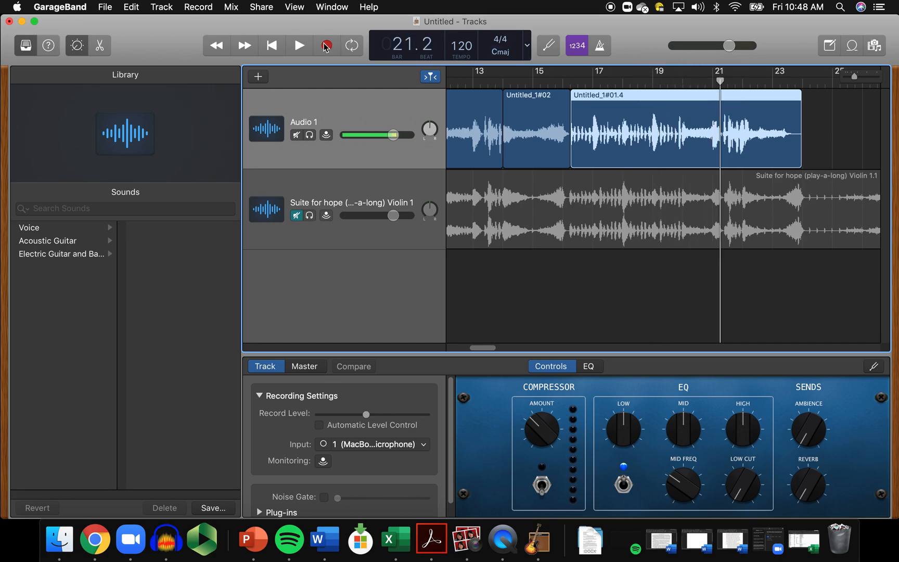
{"action": "key", "text": "space"}
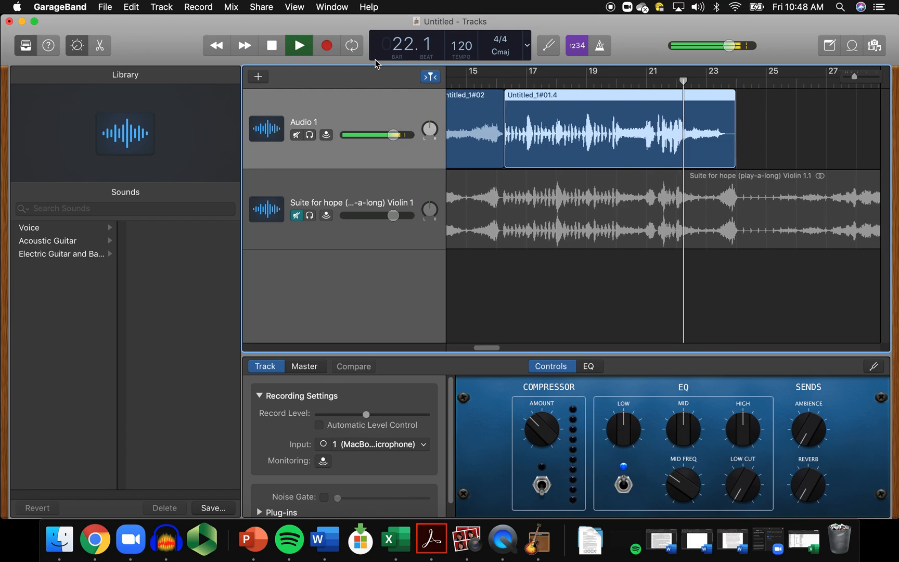
{"action": "key", "text": "space"}
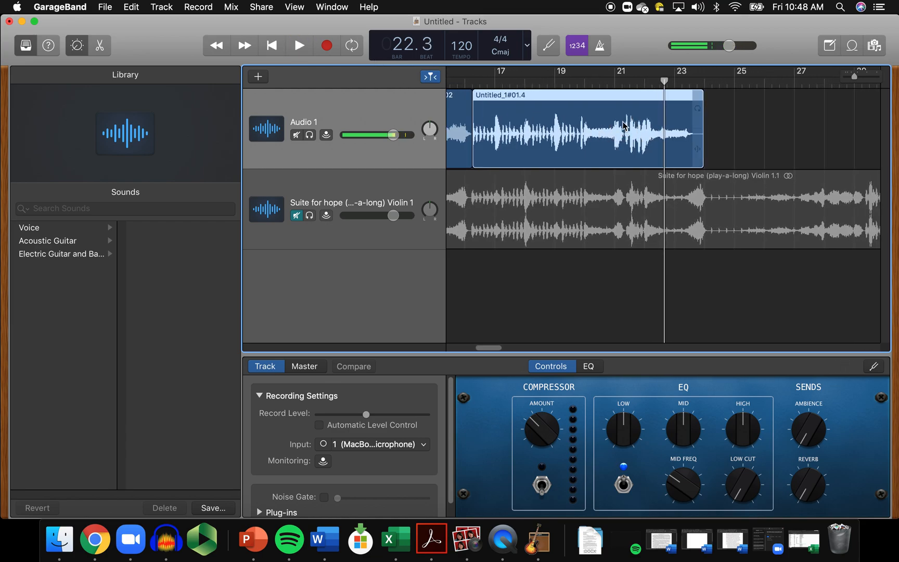
{"action": "left_click_drag", "start_coordinate": [664, 81], "coordinate": [623, 84]}
{"action": "key", "text": "space"}
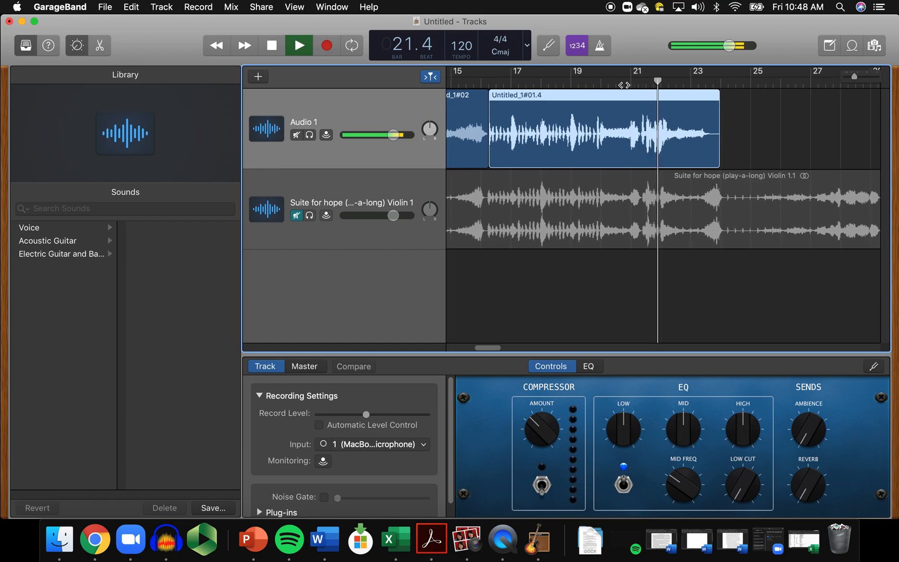
{"action": "key", "text": "space"}
- Re-record the end of Audio 1 from bar 21 beat 2 to about bar 24 beat 3
{"action": "left_click_drag", "start_coordinate": [655, 82], "coordinate": [634, 81]}
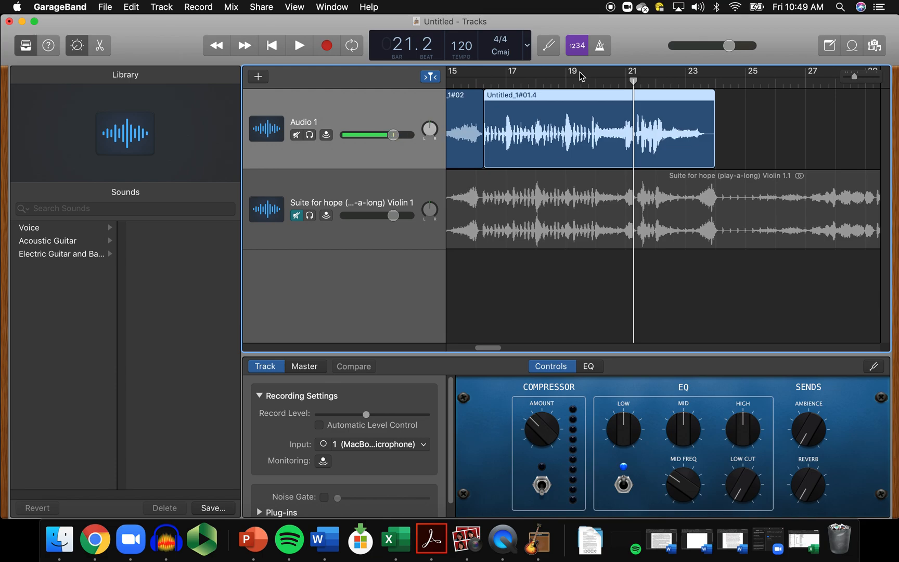
{"action": "left_click", "coordinate": [327, 45]}
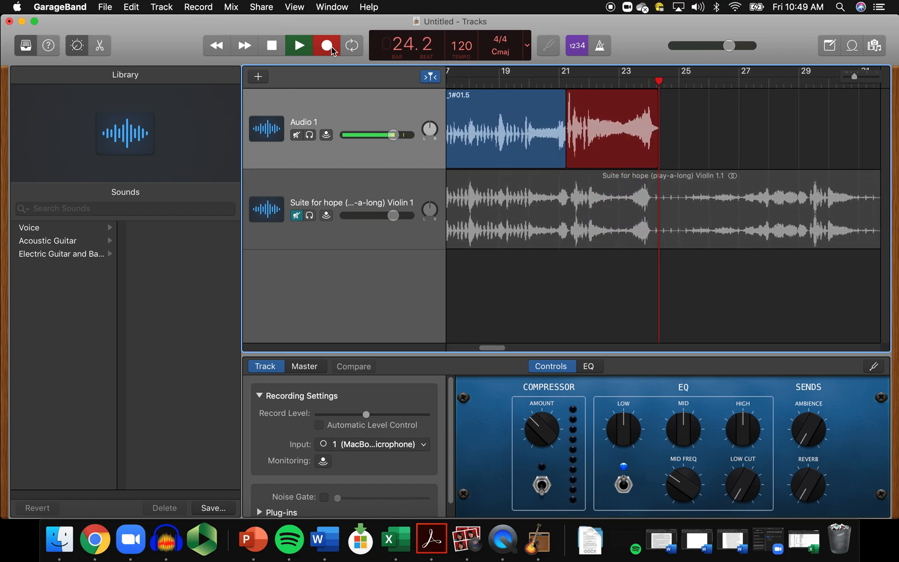
{"action": "left_click", "coordinate": [332, 48]}
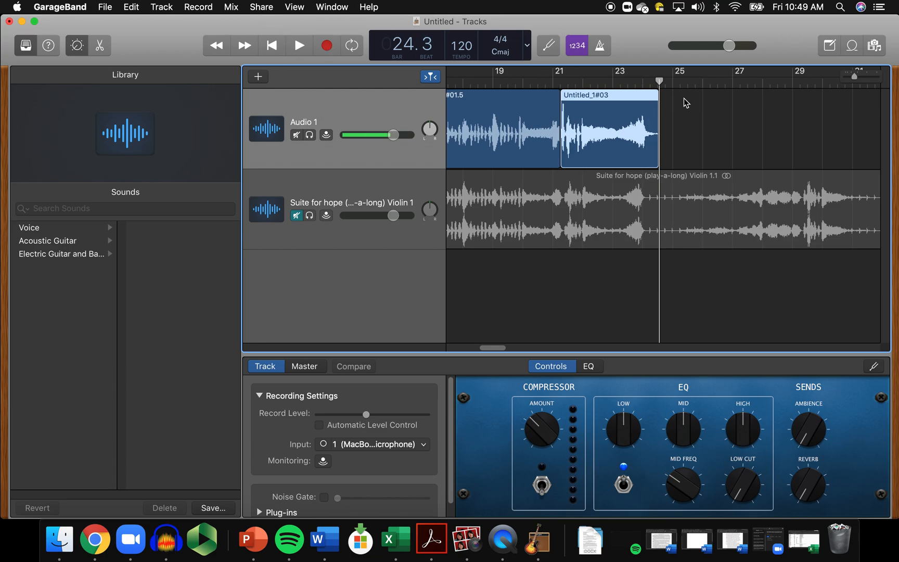
- Play Audio 1 from bar 20 beat 3 through the newly recorded ending to about bar 24
{"action": "left_click_drag", "start_coordinate": [663, 82], "coordinate": [538, 81]}
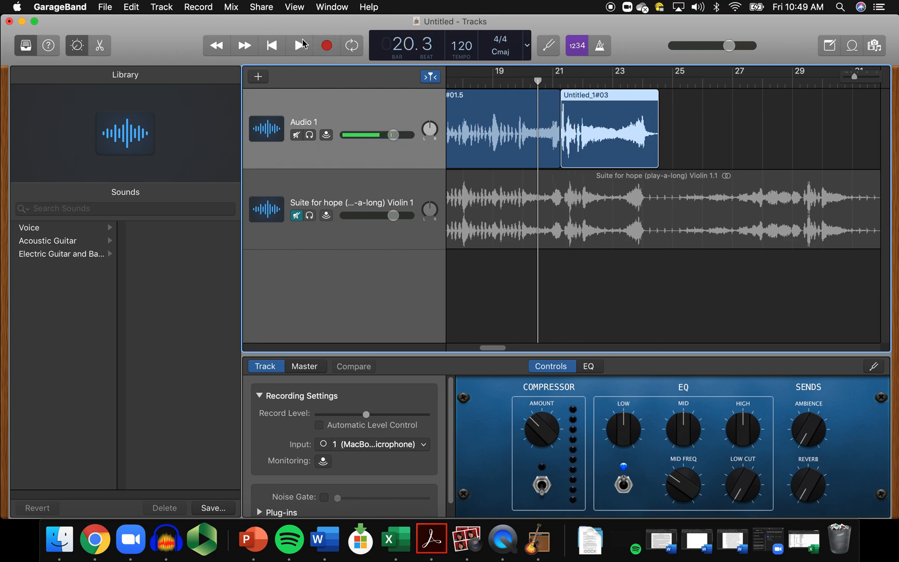
{"action": "left_click", "coordinate": [301, 45]}
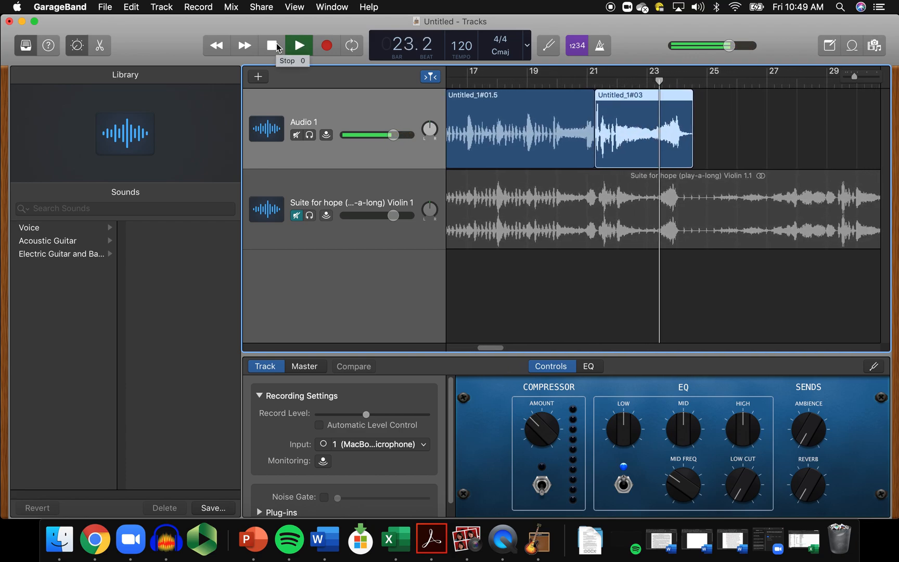
{"action": "left_click", "coordinate": [272, 45]}
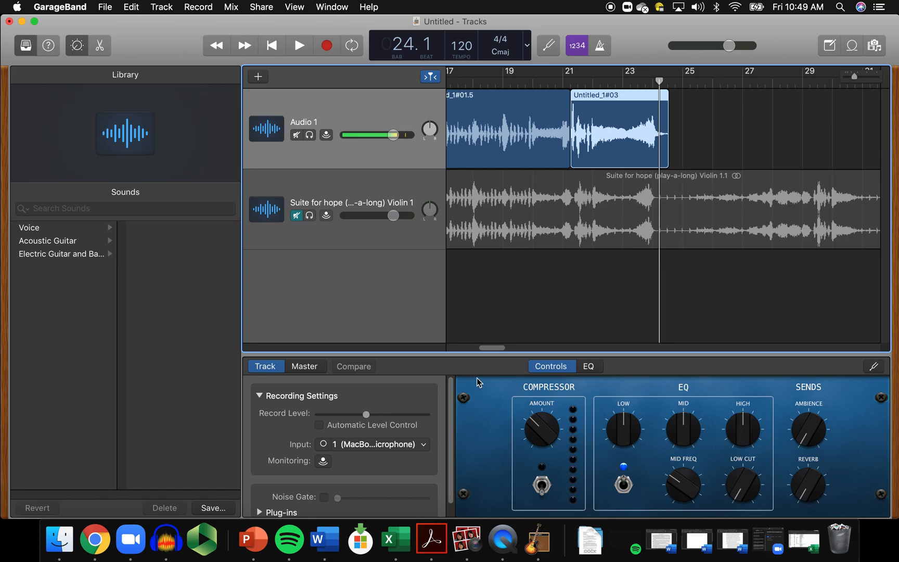
- Switch to Photo Booth to show its camera view and return to GarageBand
{"action": "left_click", "coordinate": [476, 547]}
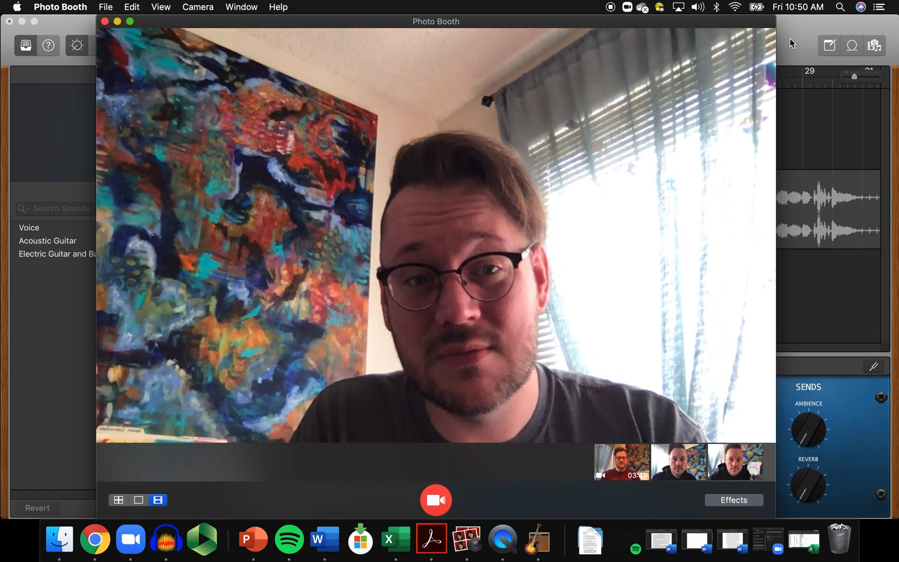
{"action": "left_click", "coordinate": [790, 38]}
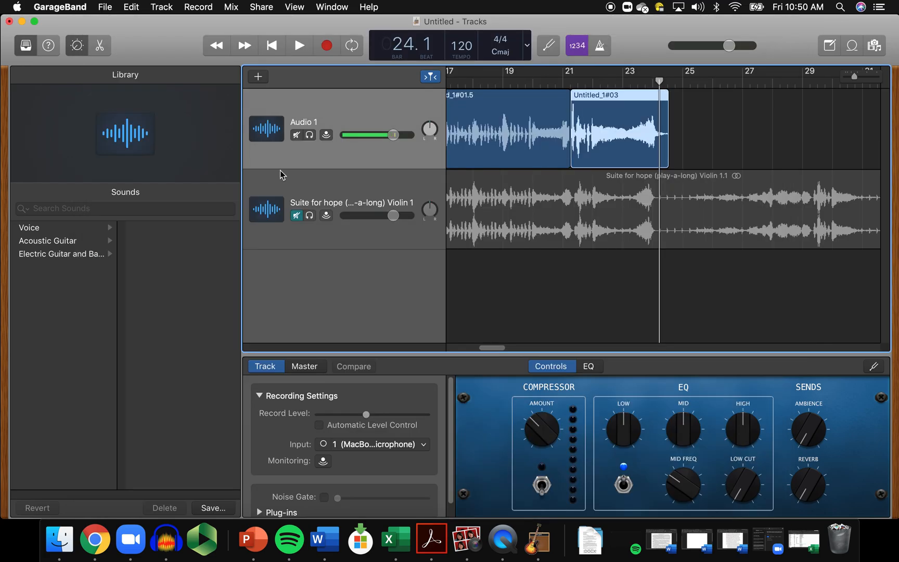
- Unmute the Violin 1 play-along track and play both tracks together from bar 19 beat 2 to about bar 22 beat 3
{"action": "left_click", "coordinate": [297, 217]}
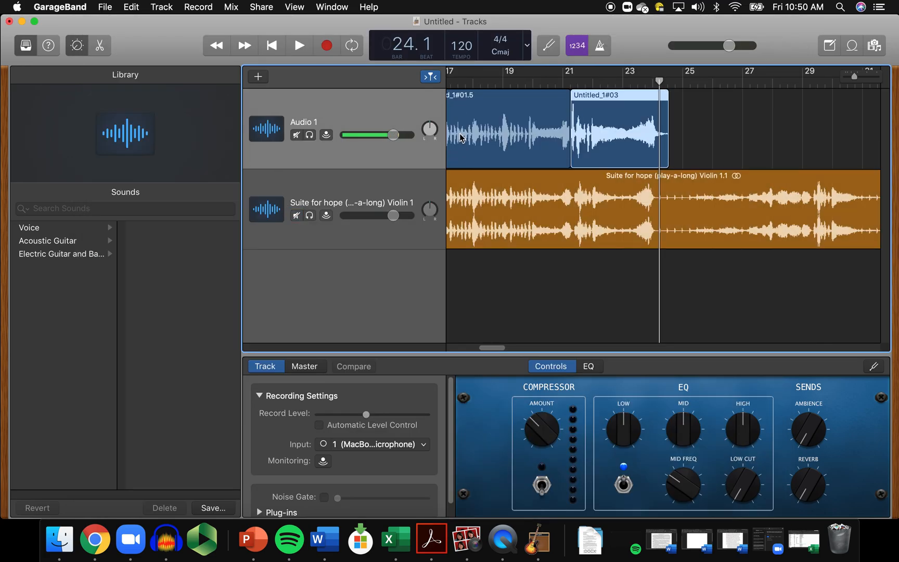
{"action": "left_click", "coordinate": [519, 82]}
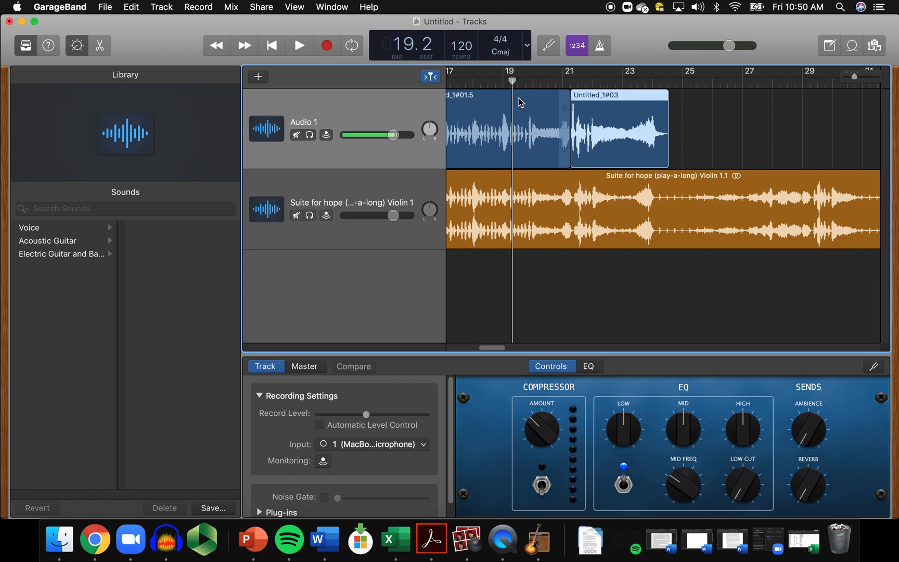
{"action": "key", "text": "space"}
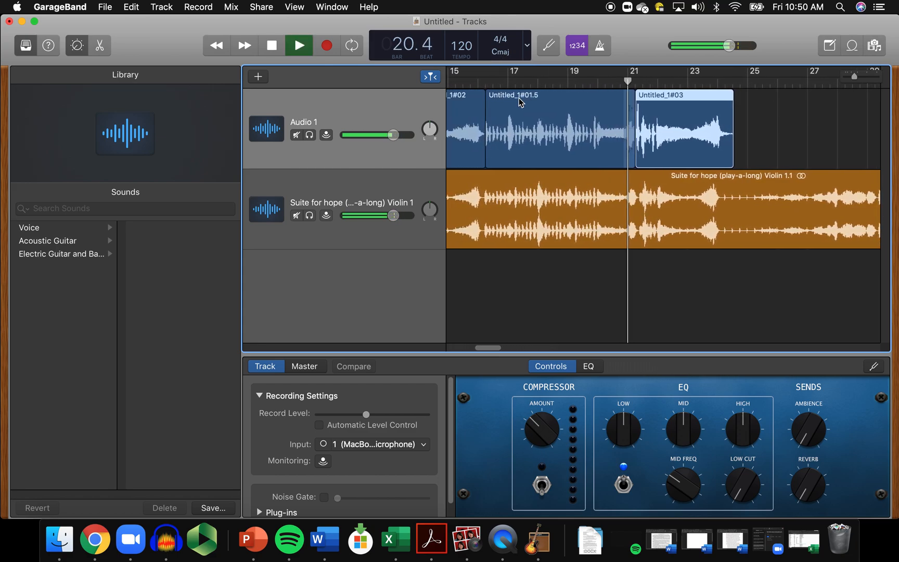
{"action": "left_click", "coordinate": [271, 46]}
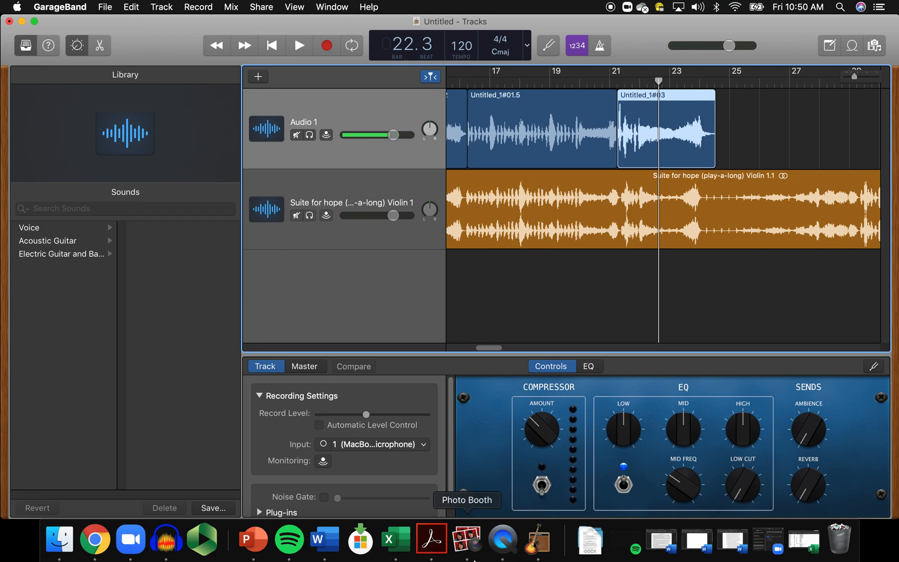
- Switch to Photo Booth and bring up its video recording view
{"action": "left_click", "coordinate": [471, 552]}
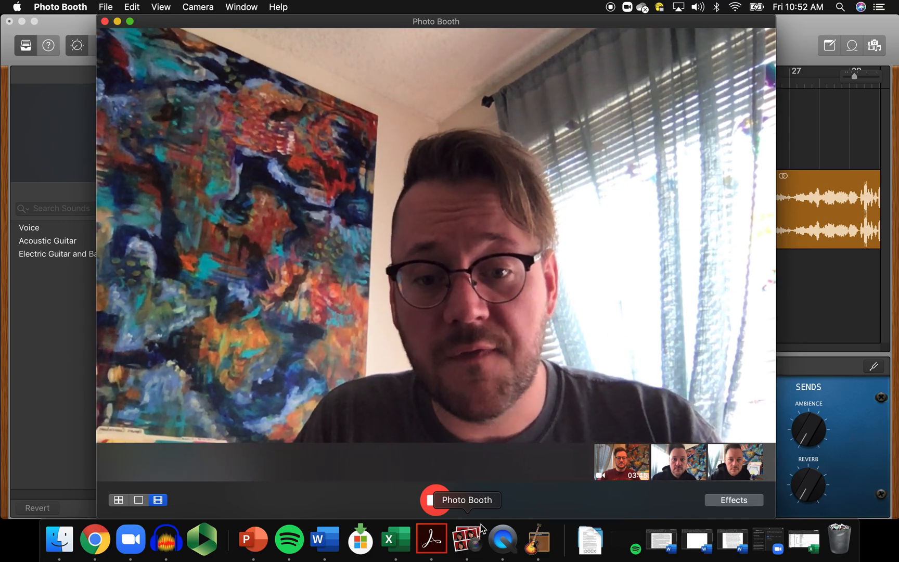
{"action": "left_click", "coordinate": [436, 500]}
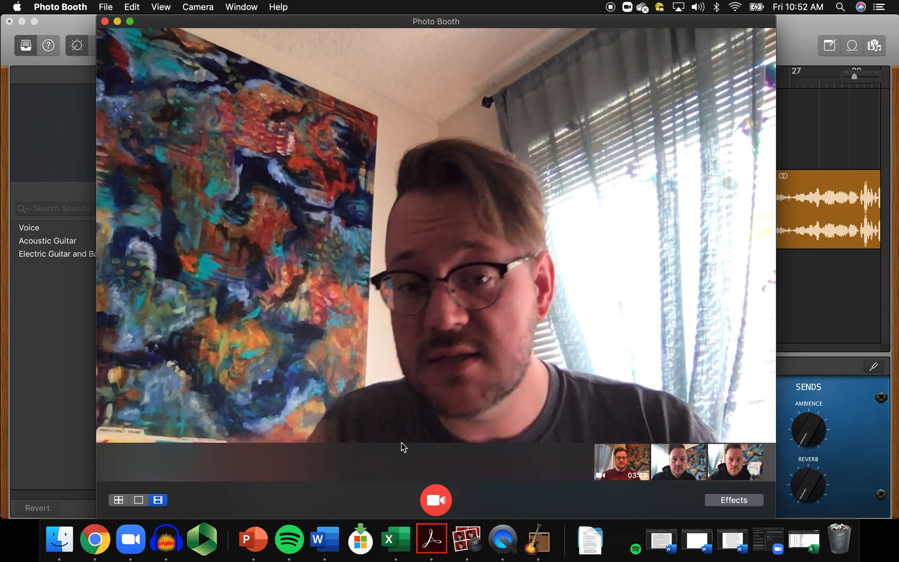